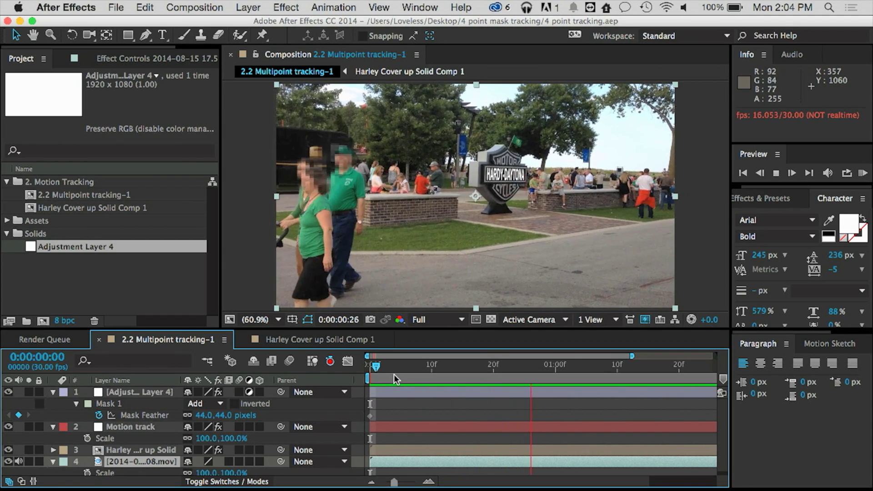
Stop the preview and open the Harley Cover up Solid Comp 1 precomp at frame 12.
key(space)
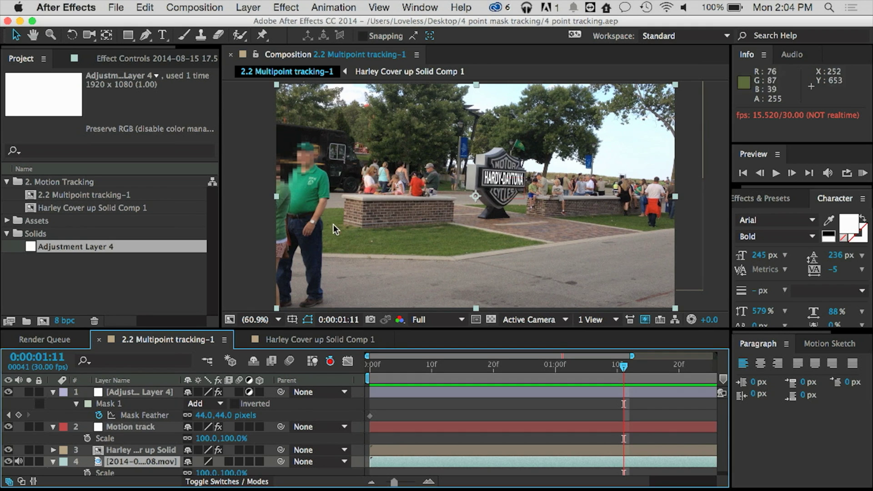
click(289, 360)
click(114, 450)
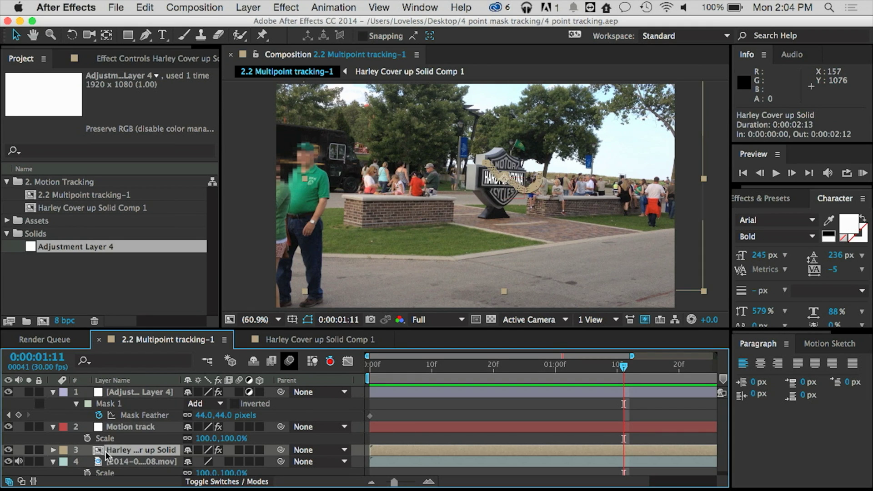
double_click(101, 453)
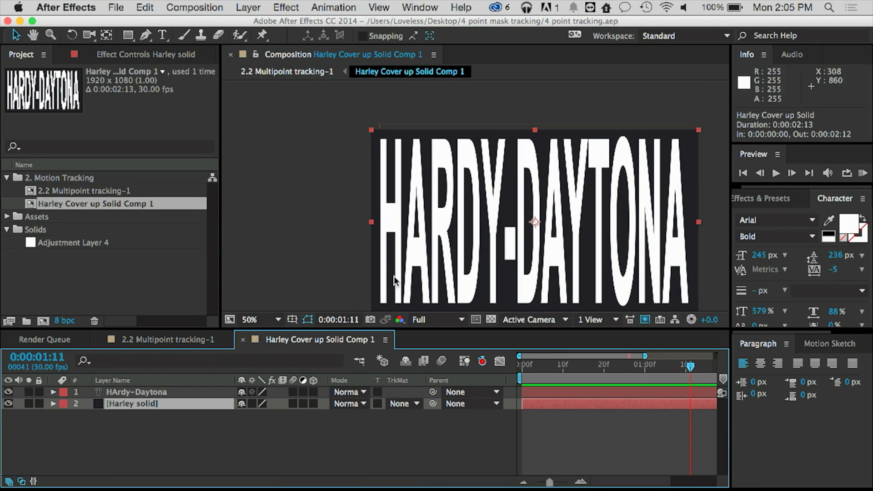
drag(699, 362, 571, 364)
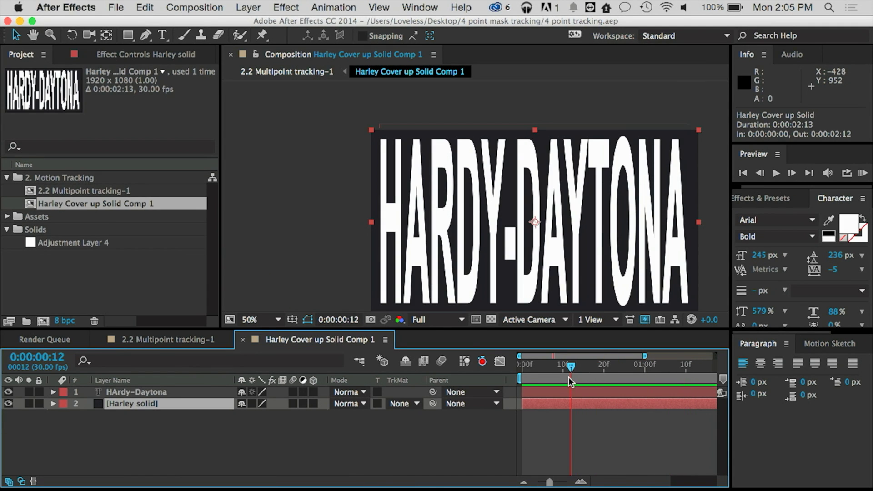
Set the HArdy-Daytona text fill to mid grey 5E5D5D and return to 2.2 Multipoint tracking-1.
click(849, 224)
click(14, 225)
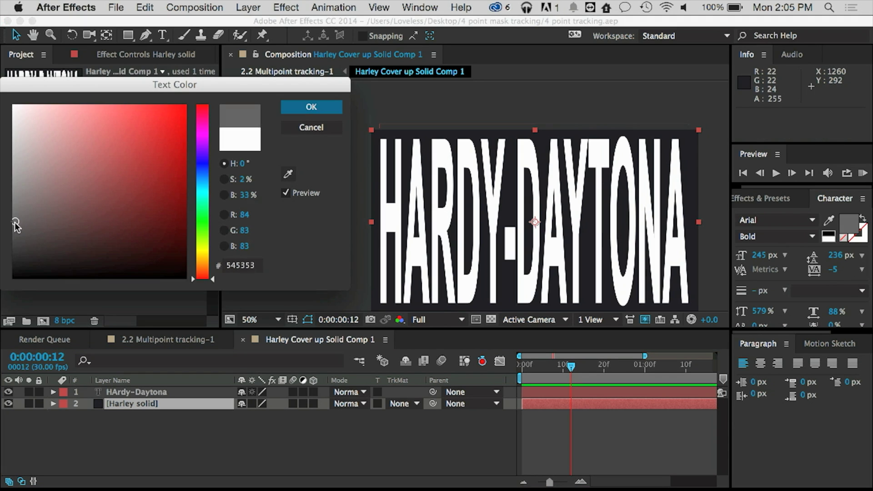
click(310, 124)
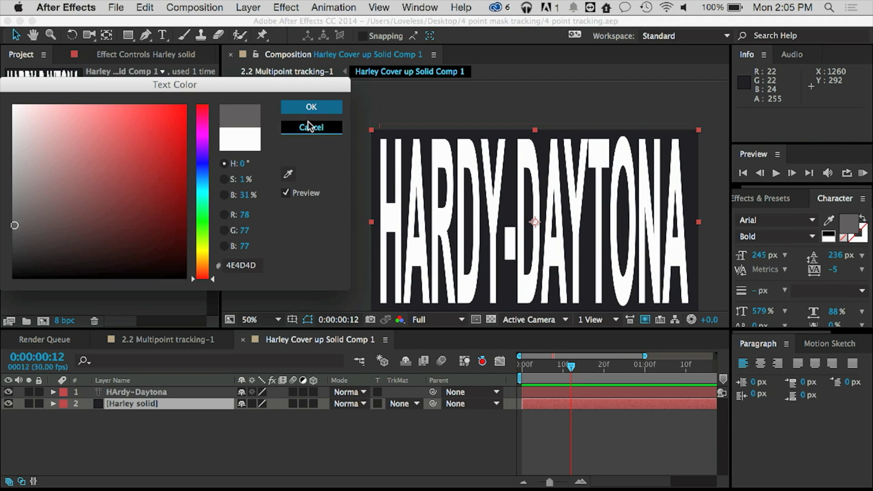
click(138, 394)
click(850, 223)
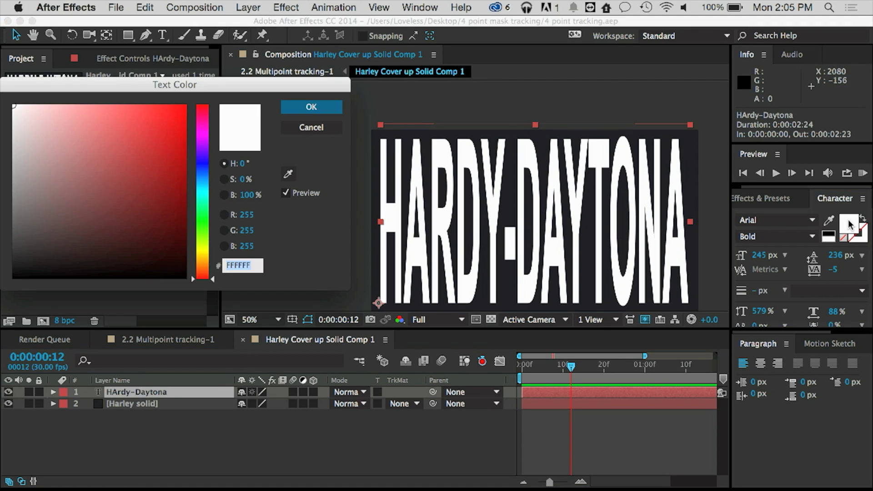
click(16, 214)
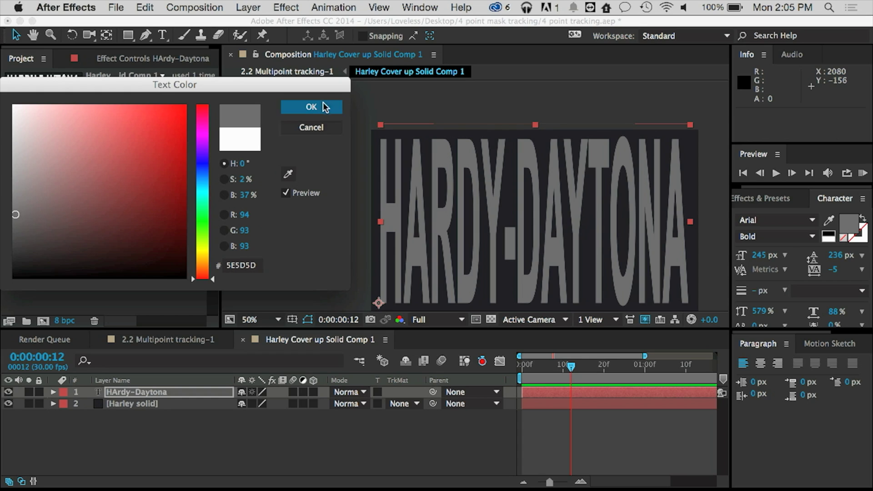
click(323, 107)
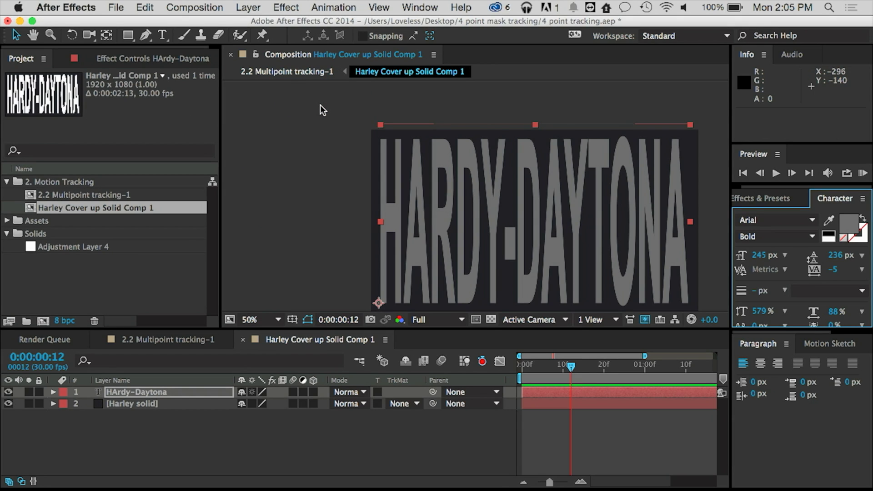
click(301, 75)
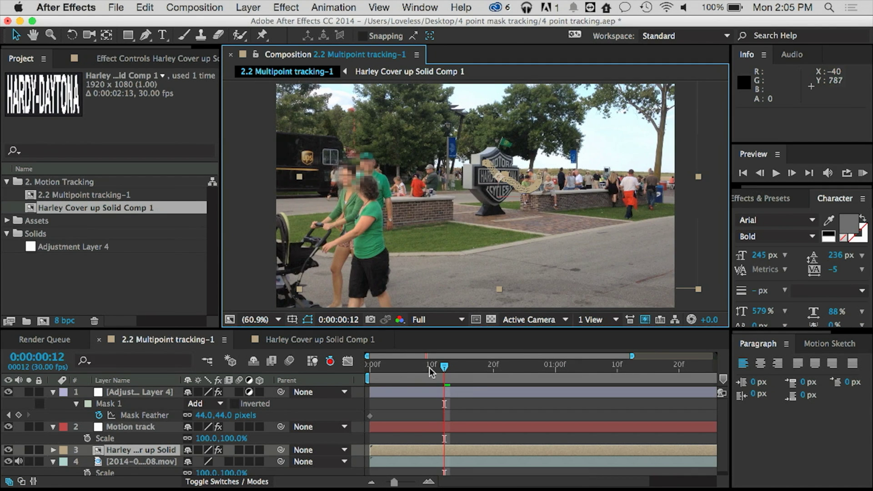
At frame 9, deselect the cover-up layer and view the composition at 100%.
mouse_move(431, 372)
mouse_down()
mouse_move(450, 367)
mouse_move(426, 368)
mouse_up()
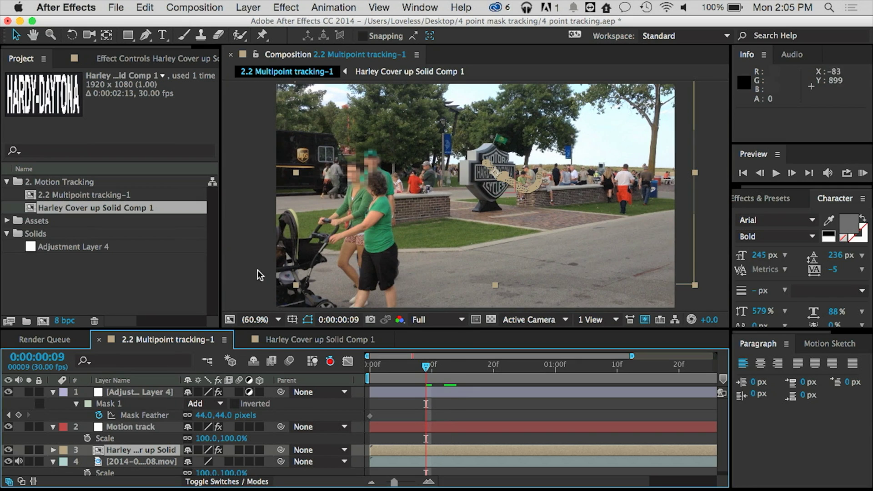
click(234, 266)
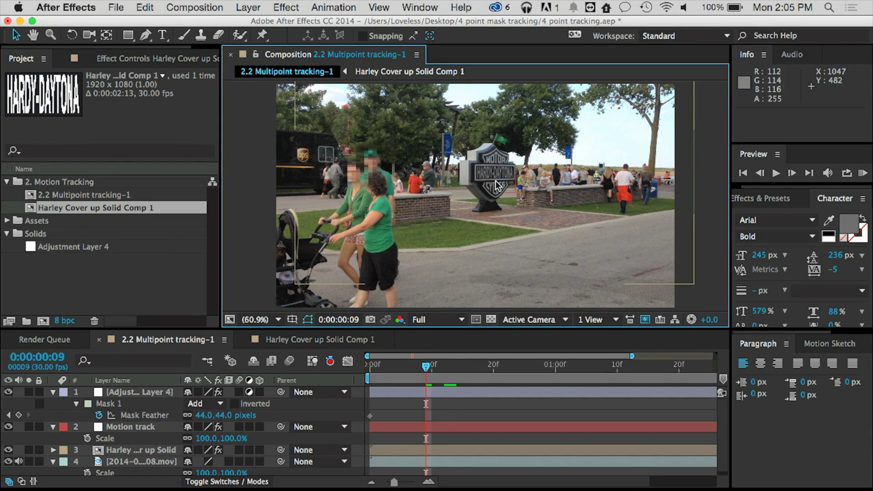
click(254, 320)
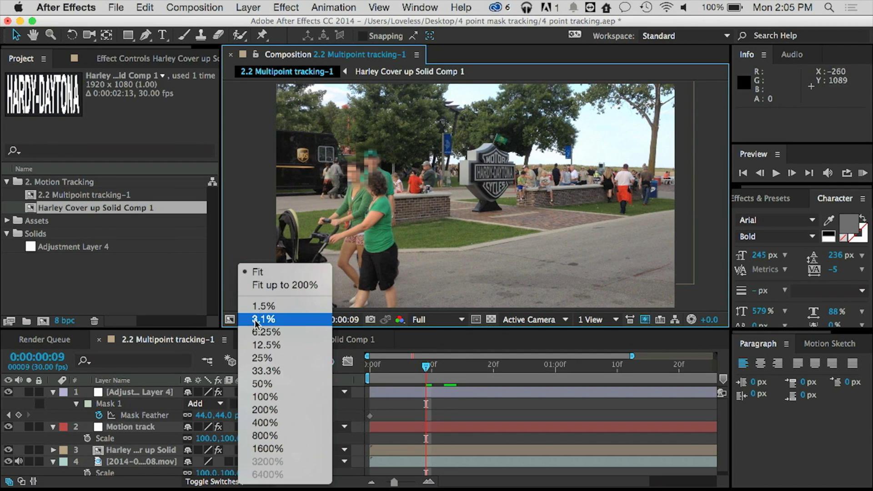
click(254, 272)
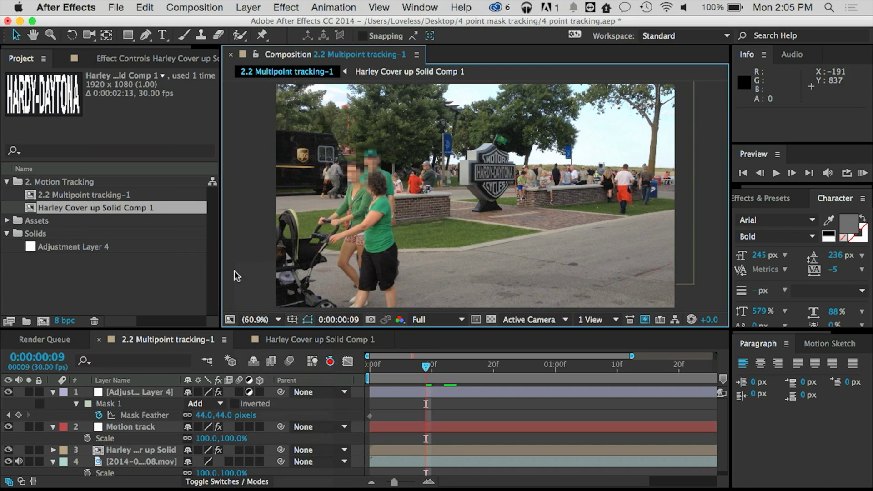
click(259, 320)
click(255, 400)
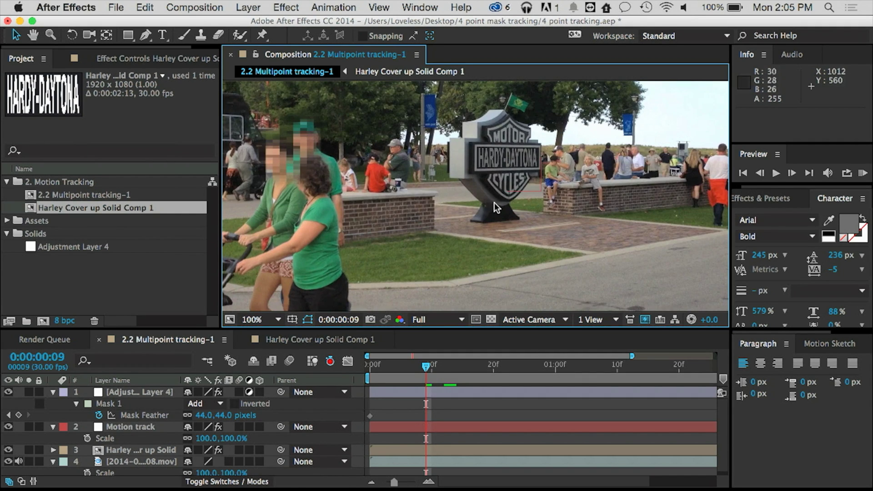
Zoom to 400% on the sign's lettering, then reopen the cover-up precomp at frame 14.
drag(426, 370, 498, 367)
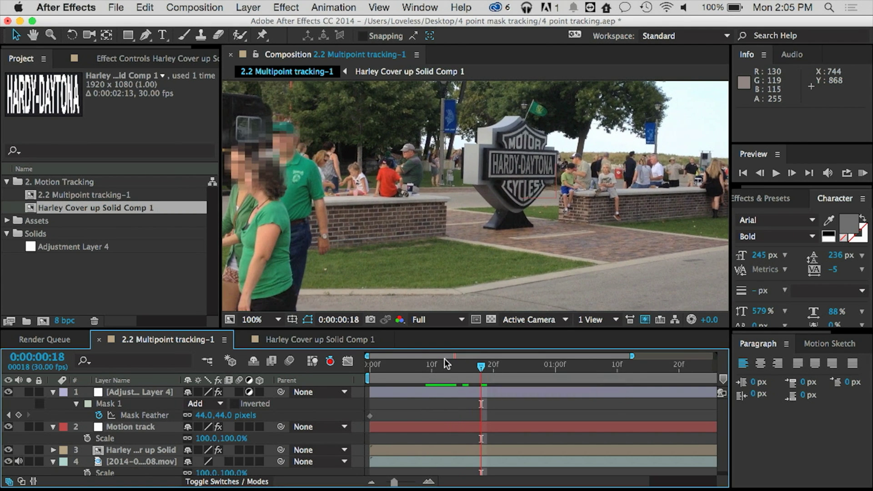
click(277, 319)
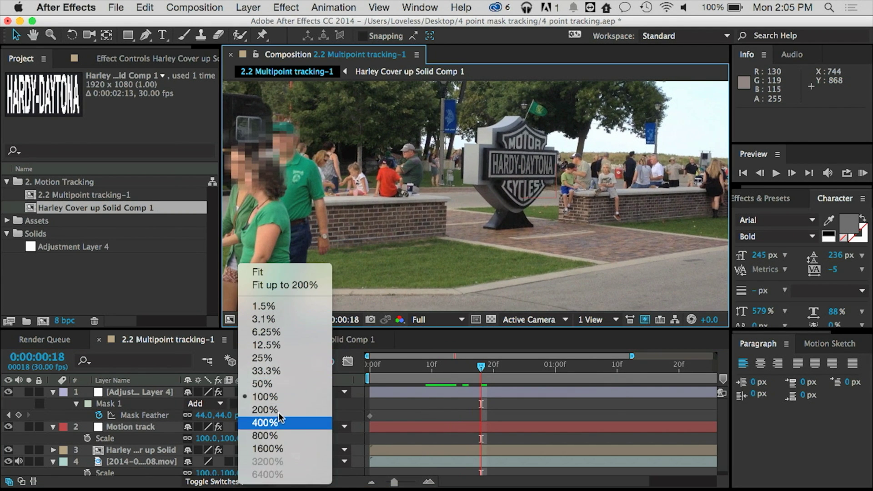
click(282, 409)
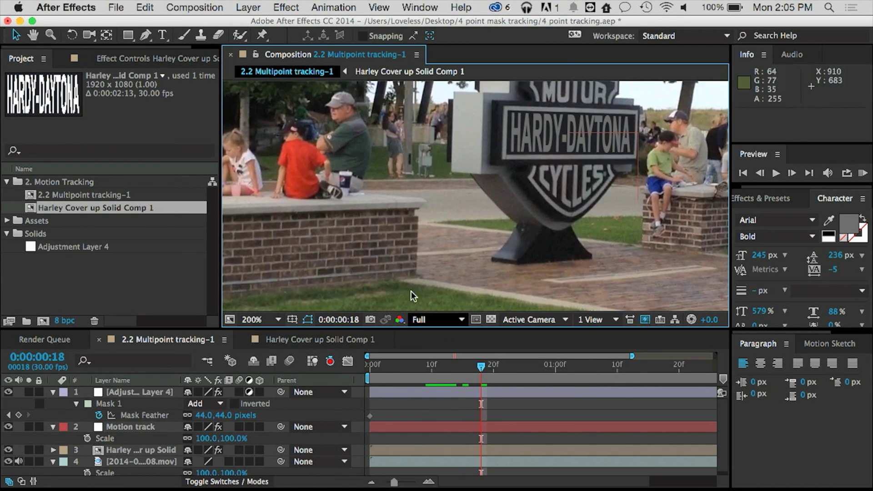
click(265, 320)
click(282, 422)
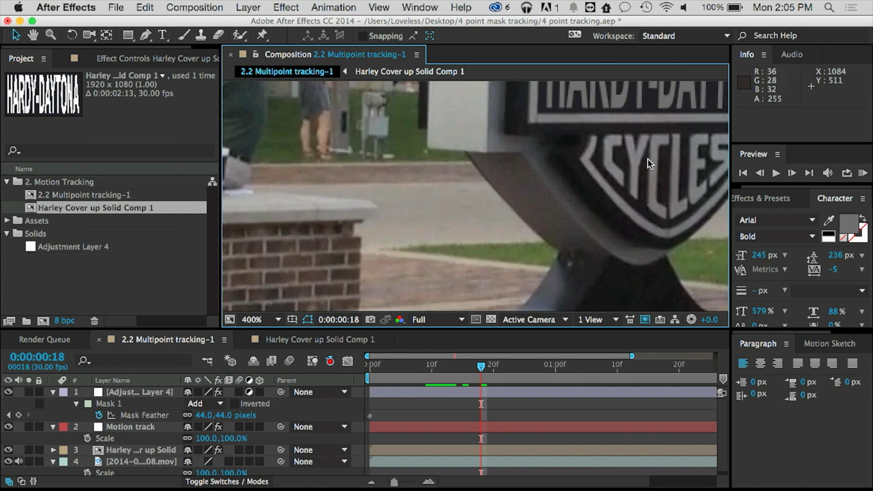
key(h)
drag(609, 138, 392, 271)
key(v)
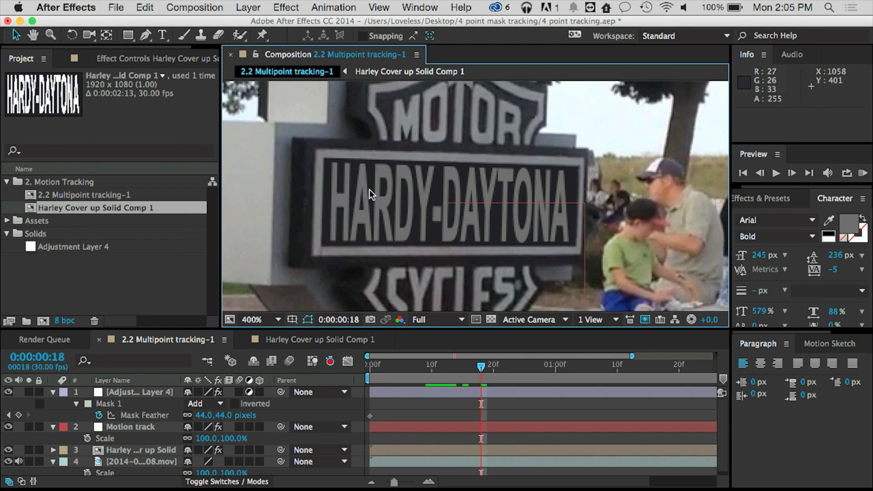
drag(479, 367, 451, 367)
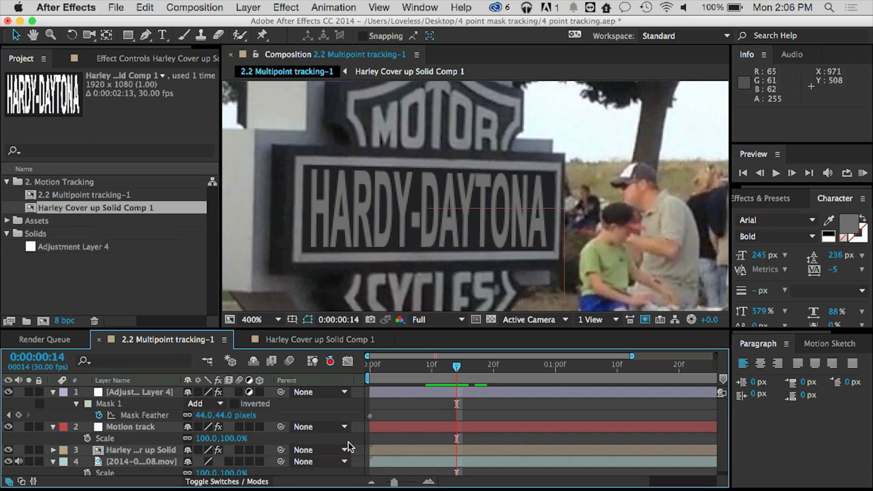
double_click(99, 455)
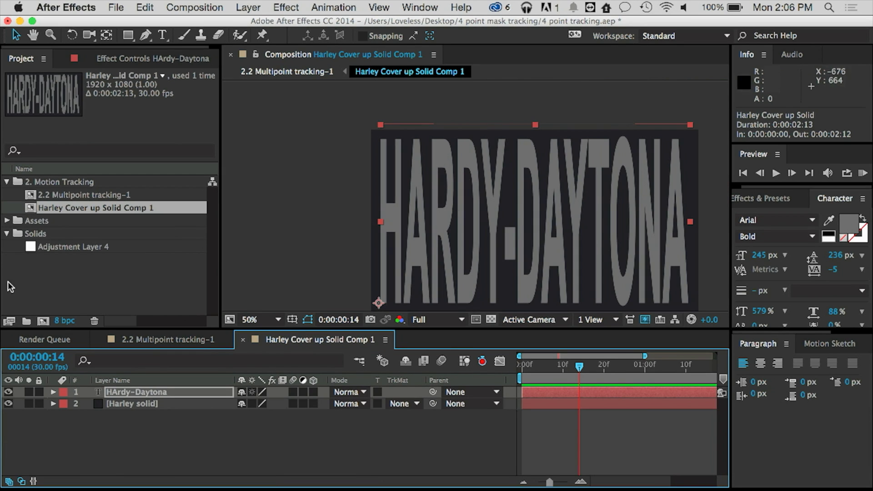
Reveal 2014-08-15 17.53.08.mov under Assets > Footage, then go back to 2.2 Multipoint tracking-1.
click(7, 220)
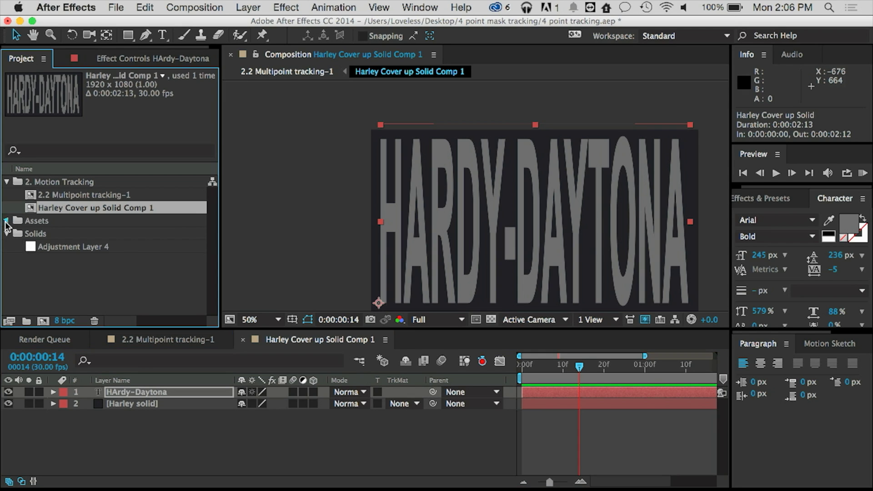
click(63, 246)
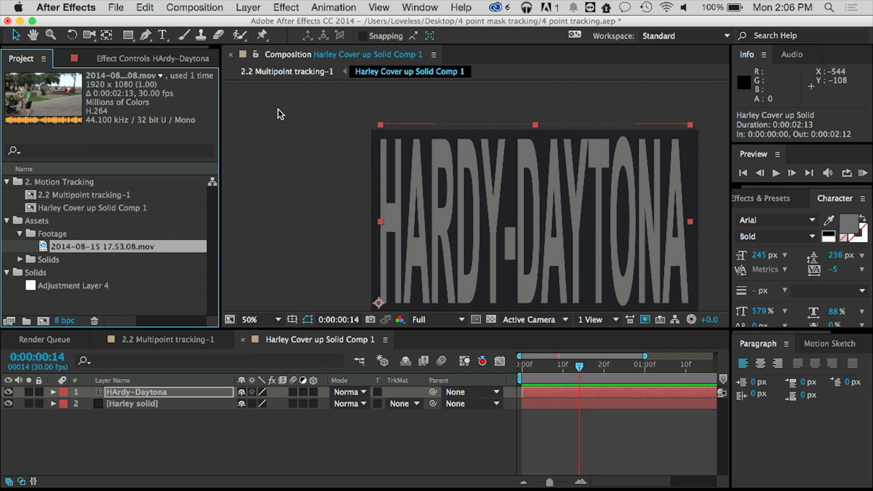
click(294, 73)
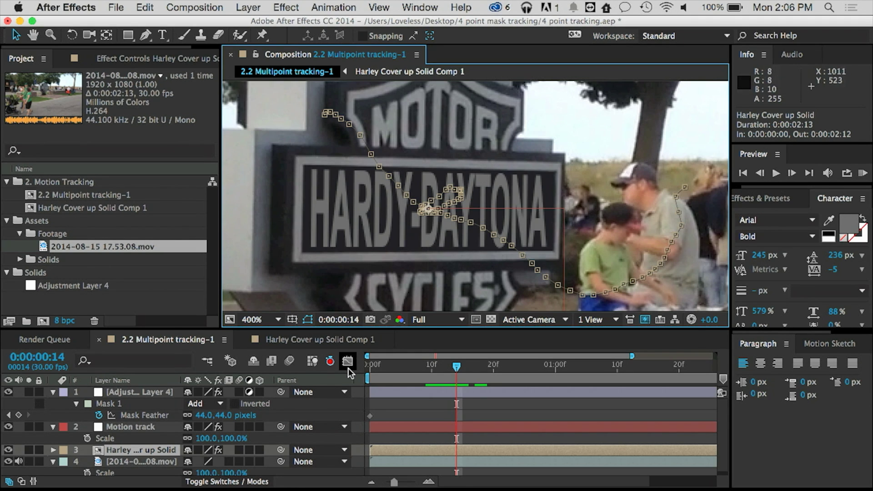
Set the viewer magnification to Fit.
click(261, 324)
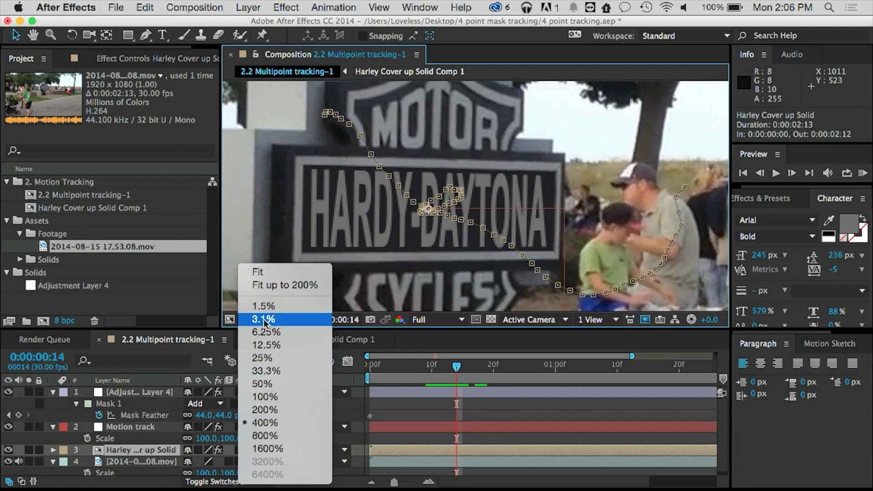
click(282, 272)
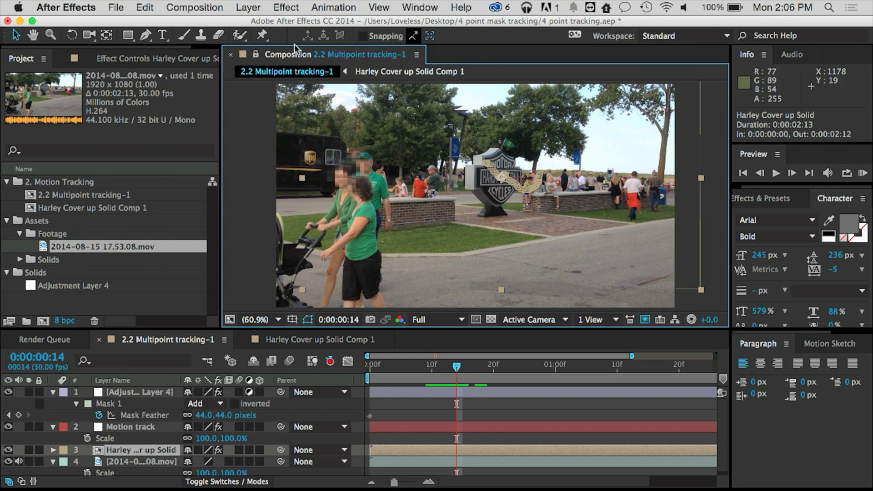
Split the viewer so the Harley Cover up Solid Comp 1 precomp sits beside the tracking comp.
double_click(101, 450)
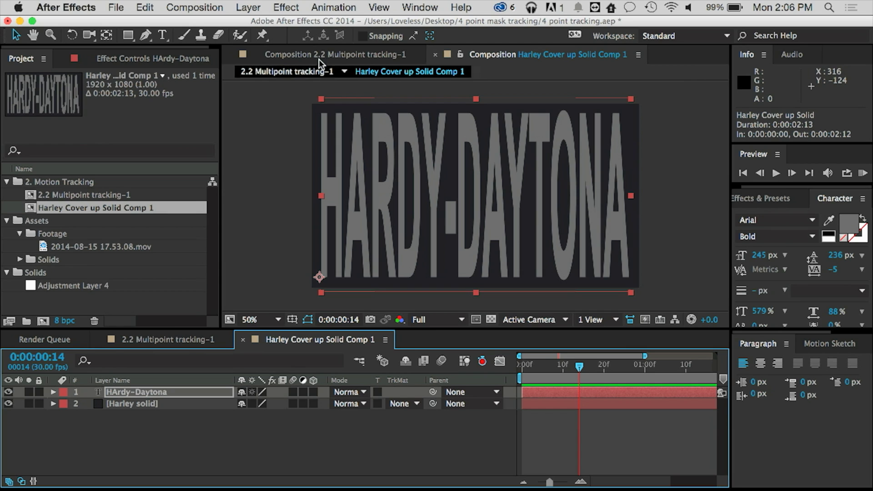
click(338, 71)
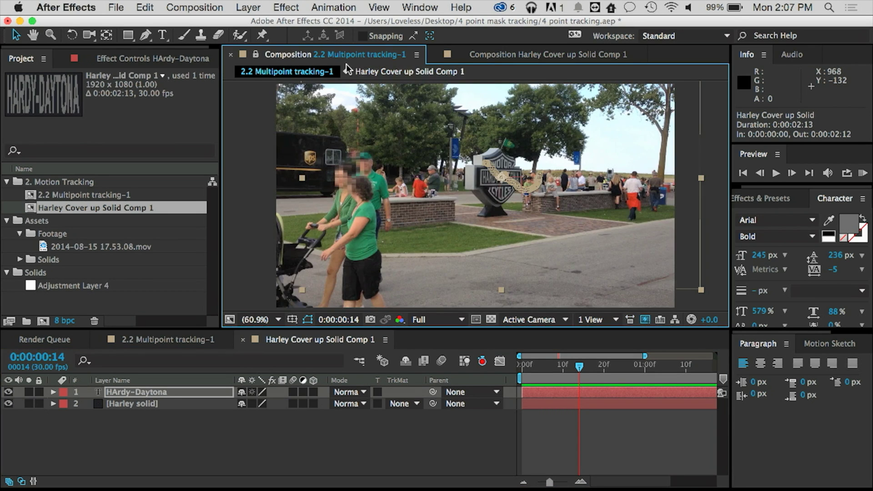
click(512, 57)
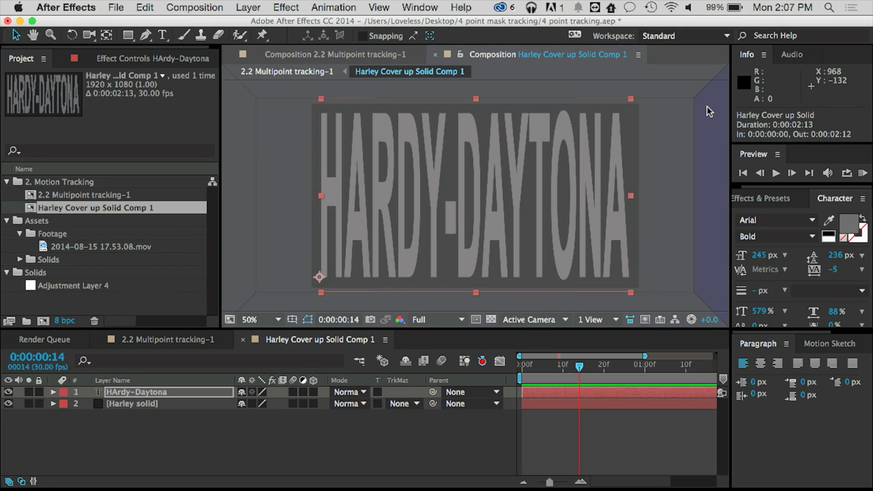
drag(707, 112, 708, 106)
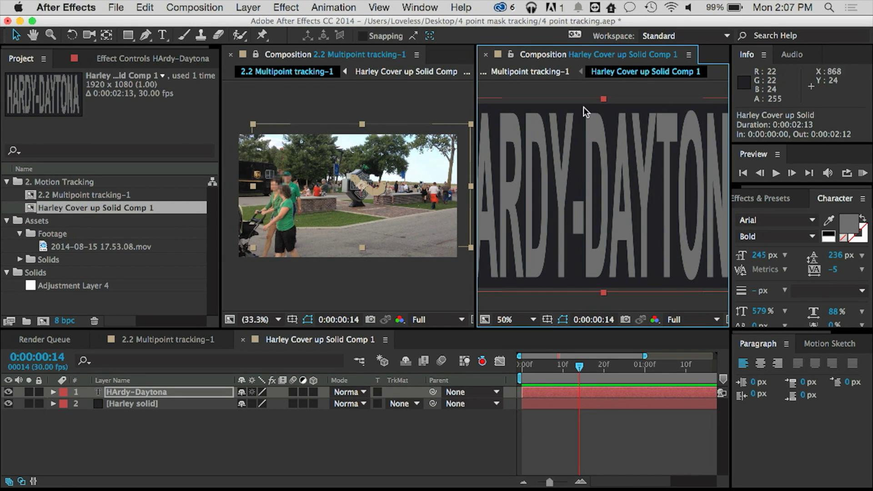
click(265, 288)
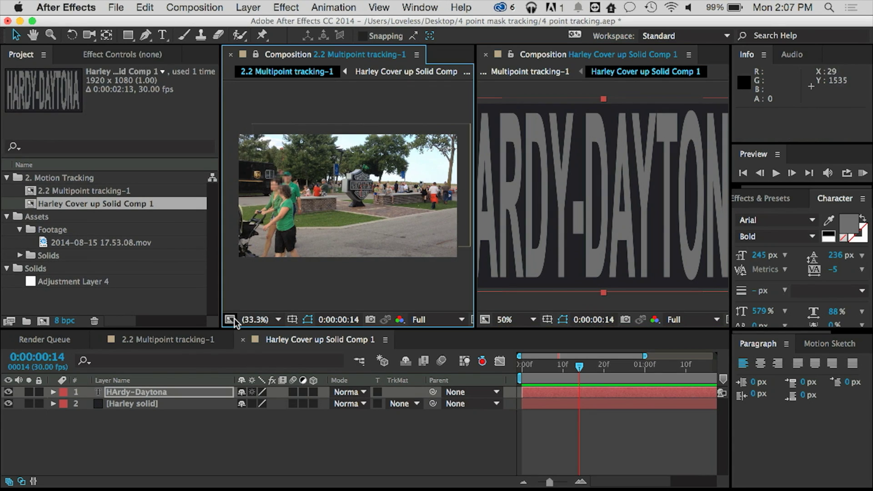
Zoom the tracking view to 400% and pan it onto the sign's lettering.
click(254, 320)
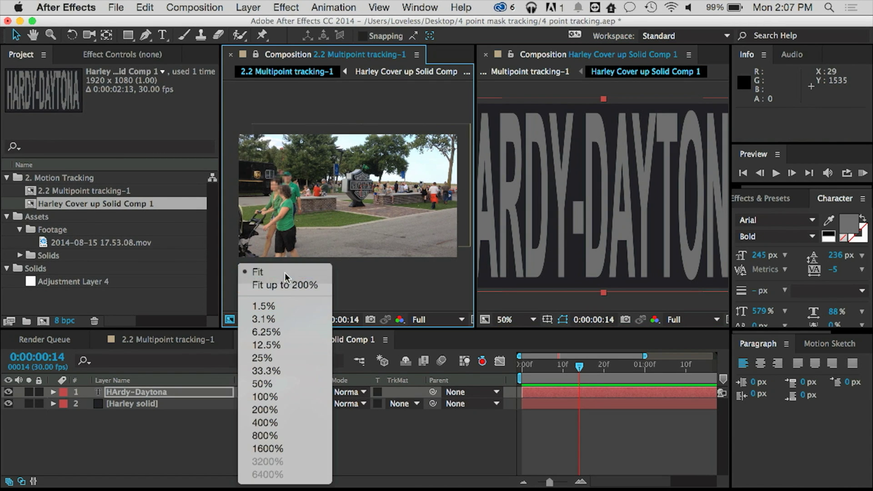
click(233, 303)
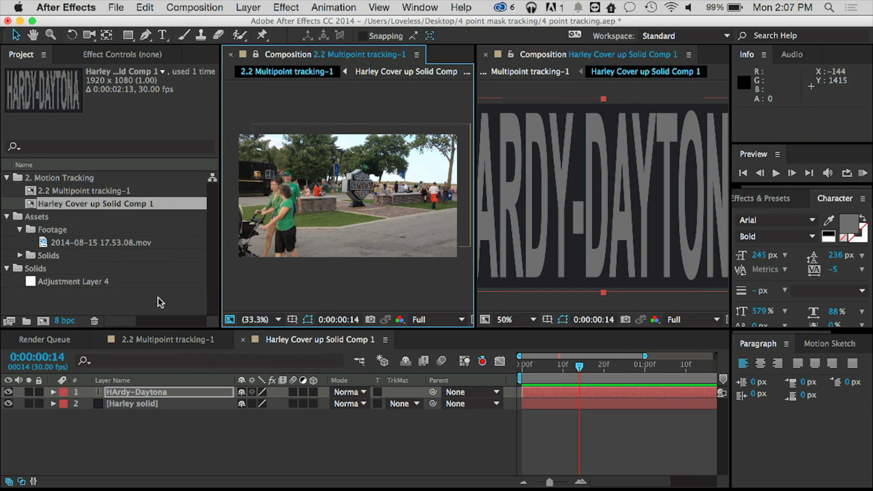
mouse_move(233, 329)
mouse_down()
mouse_move(232, 377)
mouse_move(232, 341)
mouse_move(244, 331)
mouse_up()
click(254, 322)
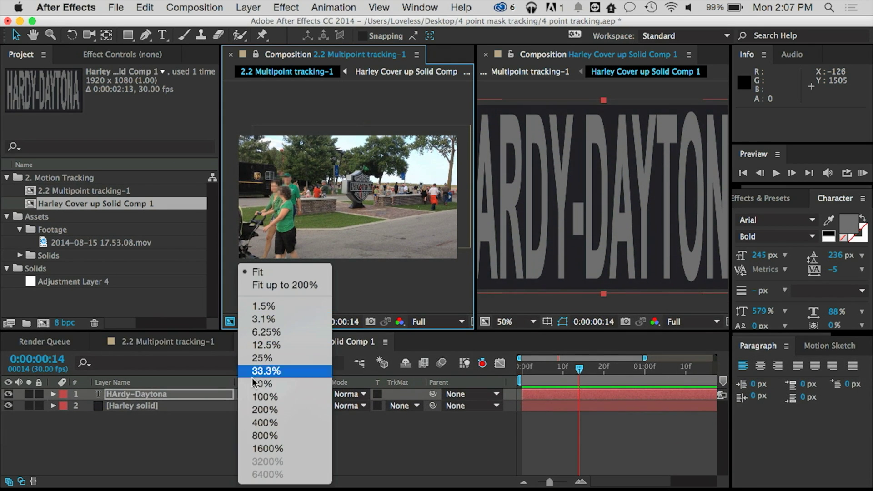
click(262, 397)
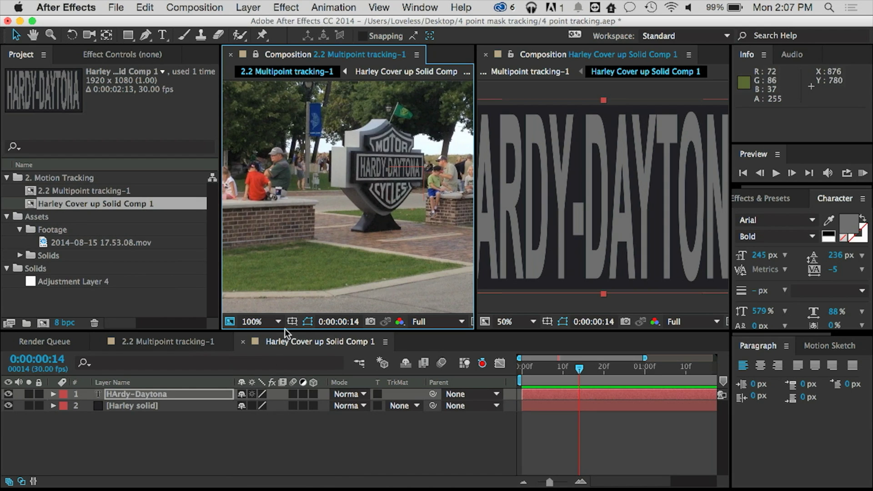
click(255, 321)
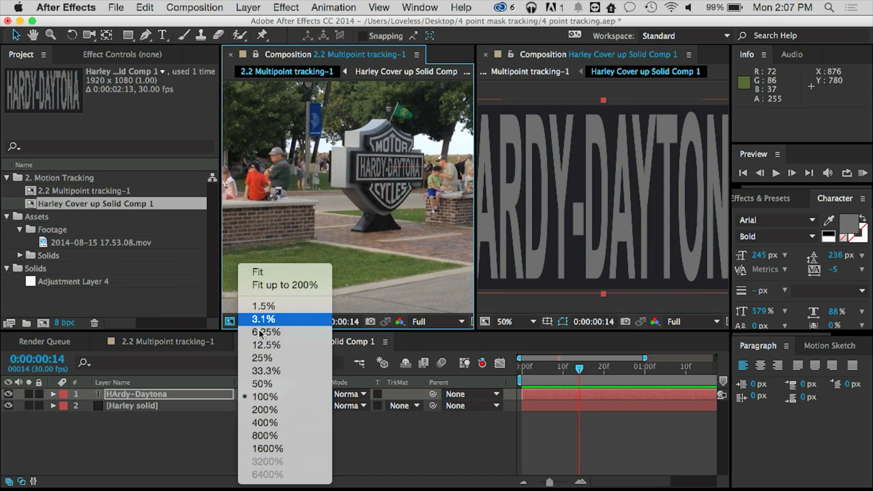
click(261, 426)
key(h)
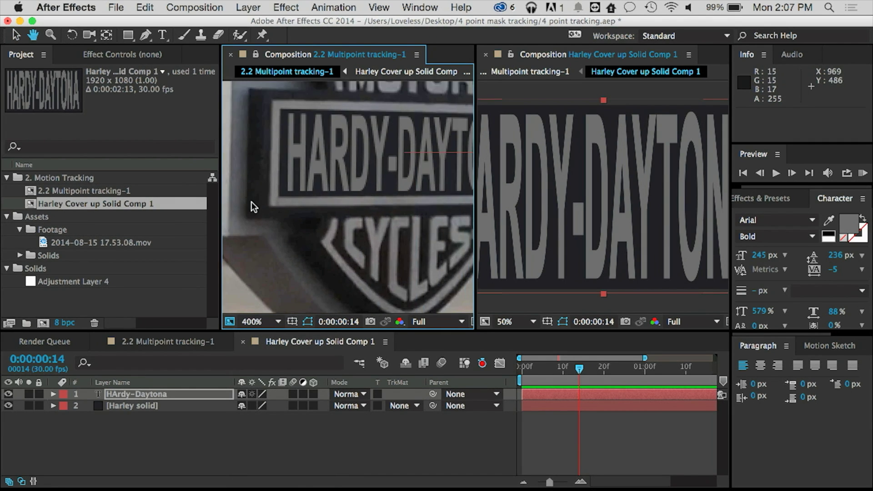
drag(252, 201, 228, 253)
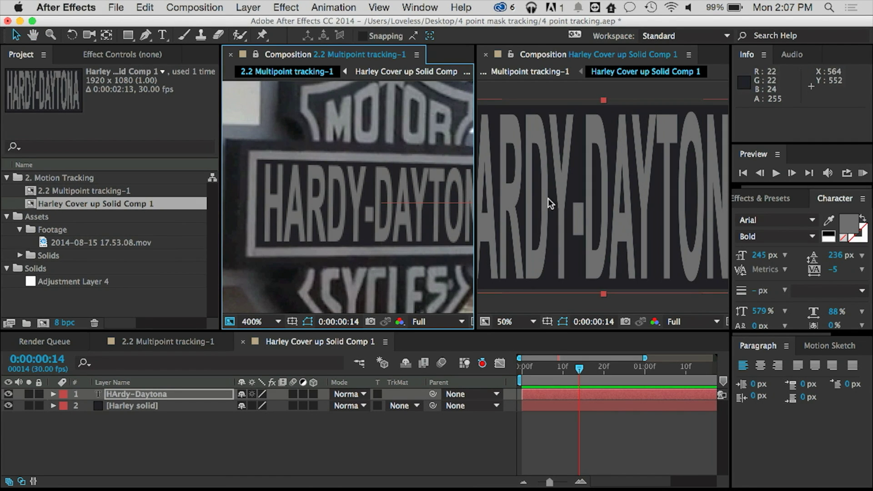
click(556, 198)
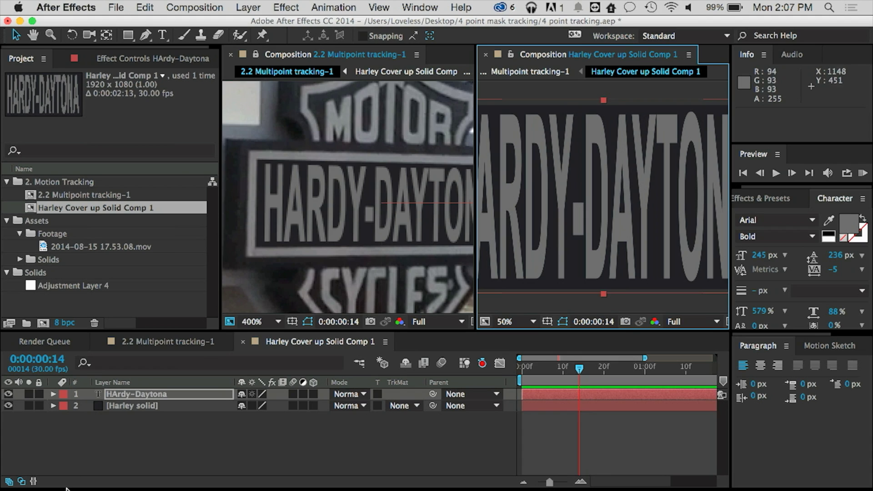
Eyedrop the sign's grey as the HArdy-Daytona text fill, then close the cover-up comp viewer.
click(108, 394)
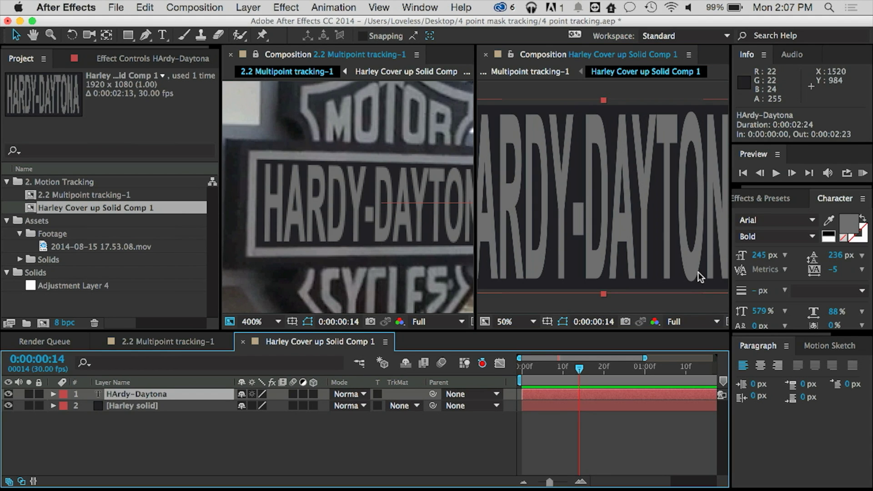
click(830, 219)
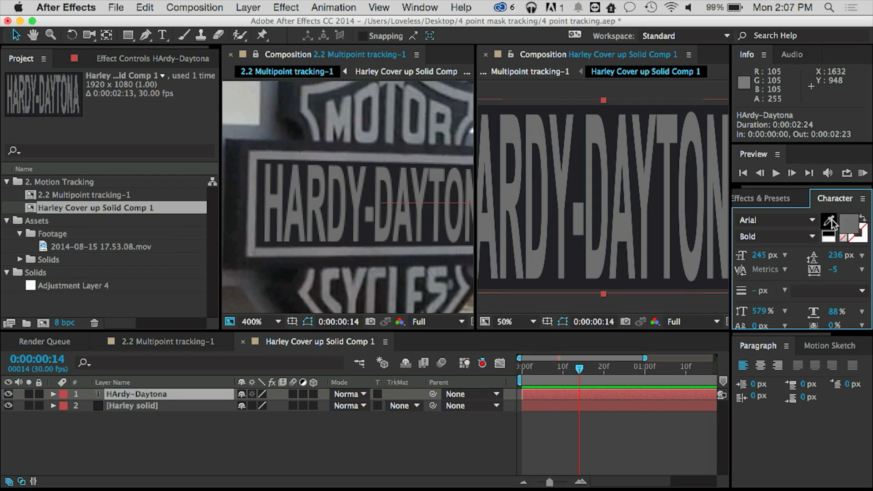
click(416, 137)
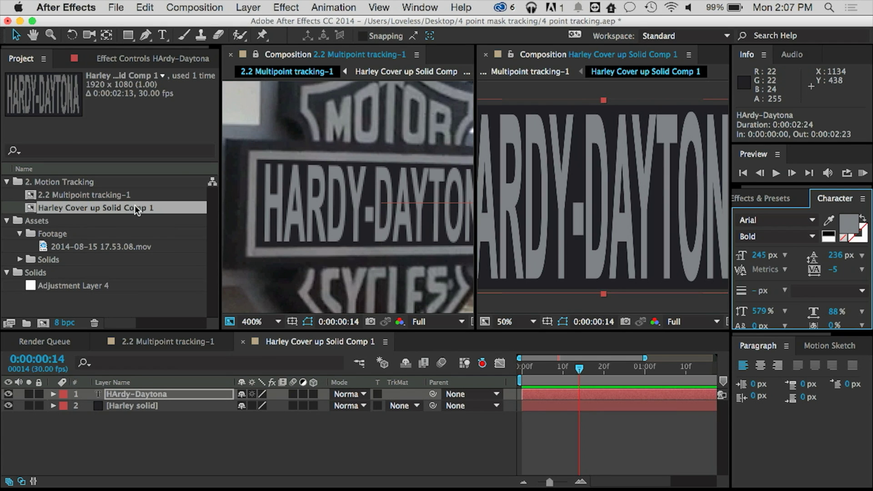
click(486, 55)
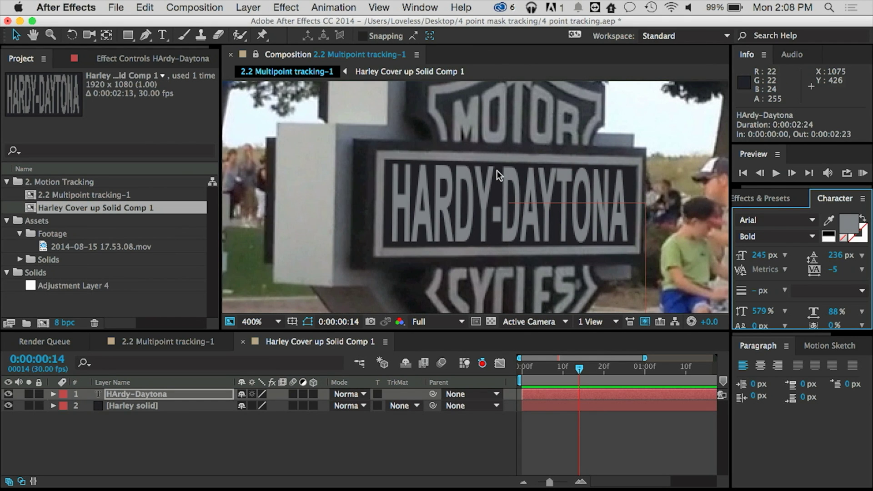
click(257, 318)
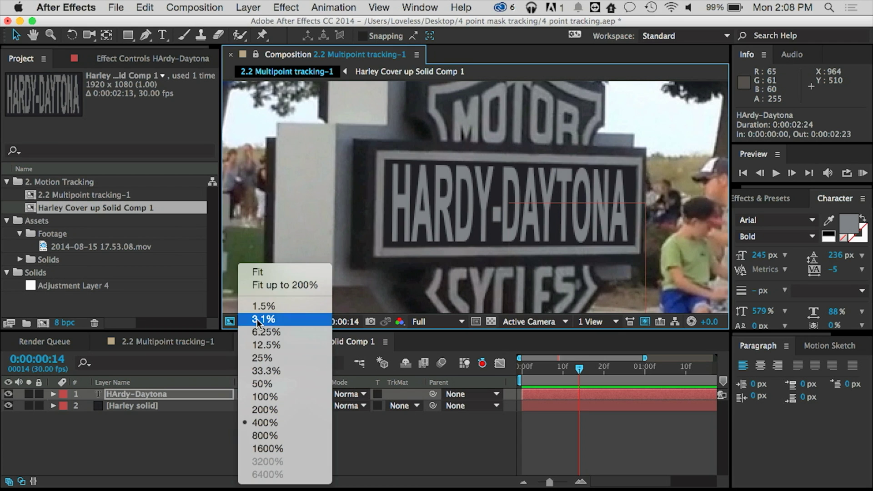
Fit the frame in the view and preview the tracked shot from its start.
click(277, 271)
drag(582, 363, 473, 371)
key(space)
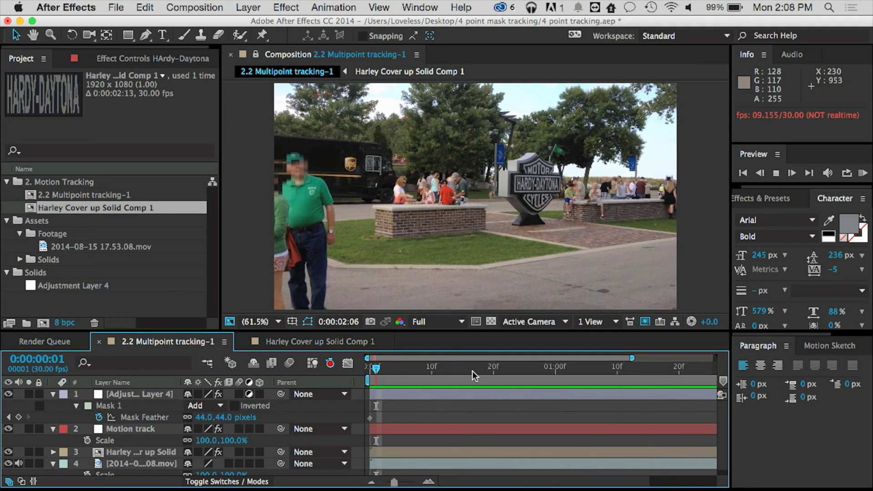
key(shift+period)
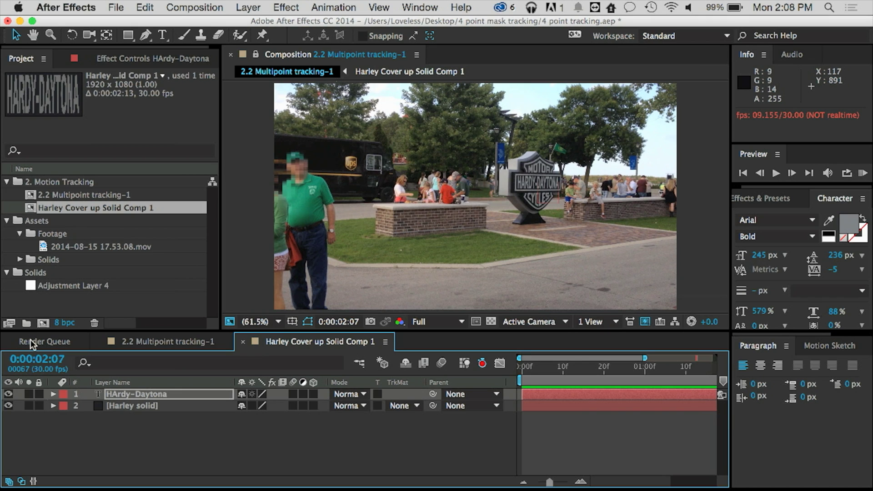
click(157, 340)
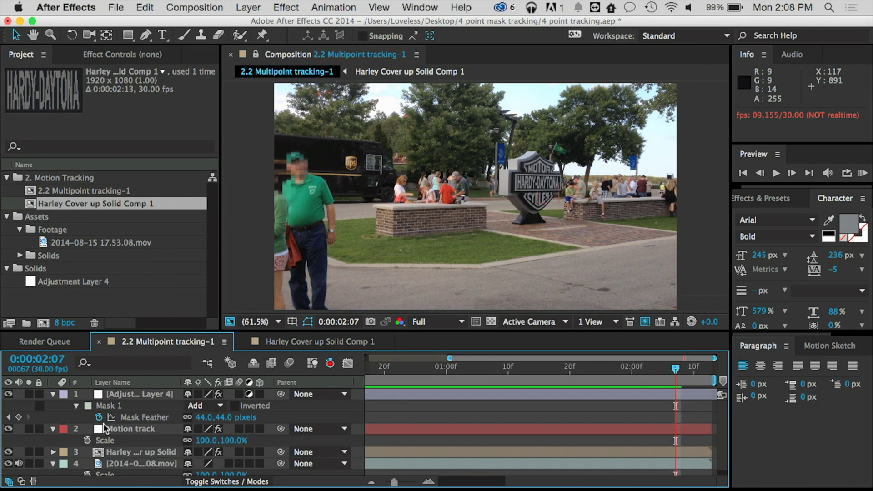
Open the cover-up text precomp and dock its viewer beside the tracking comp.
double_click(112, 451)
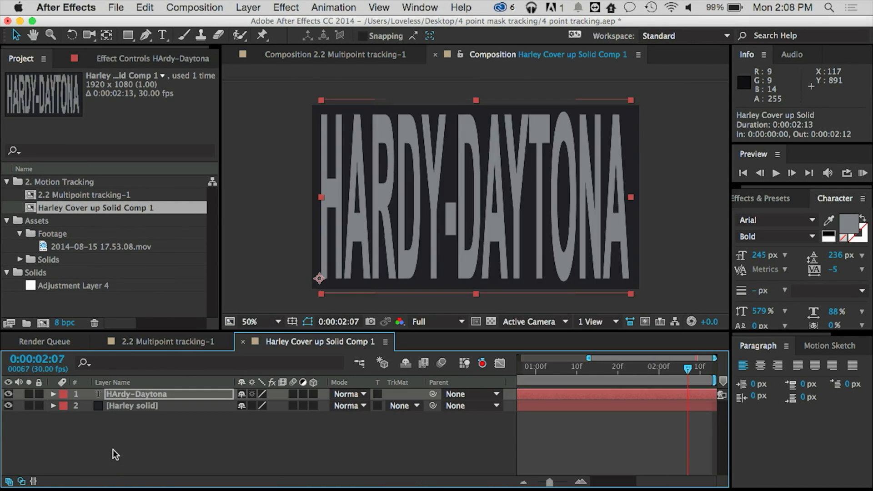
drag(468, 50, 650, 110)
click(226, 308)
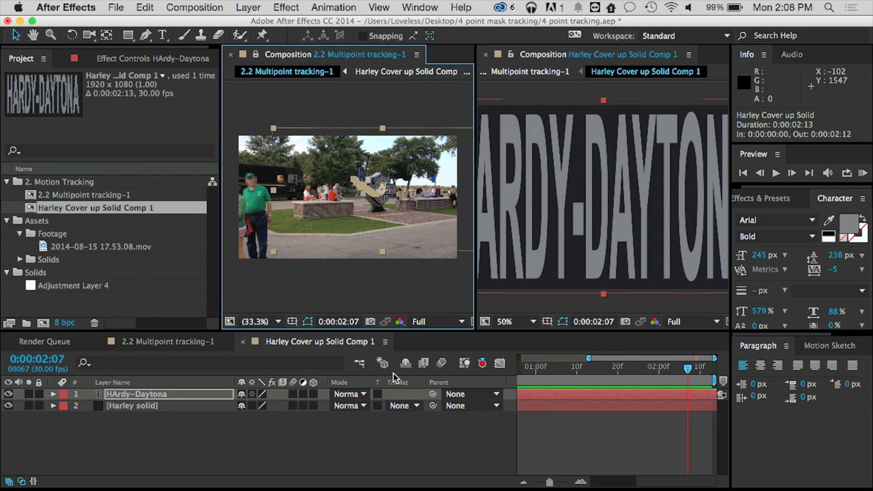
click(511, 309)
Preview both comps side by side from the first frame, restarting playback a few times.
click(492, 368)
key(Home)
key(space)
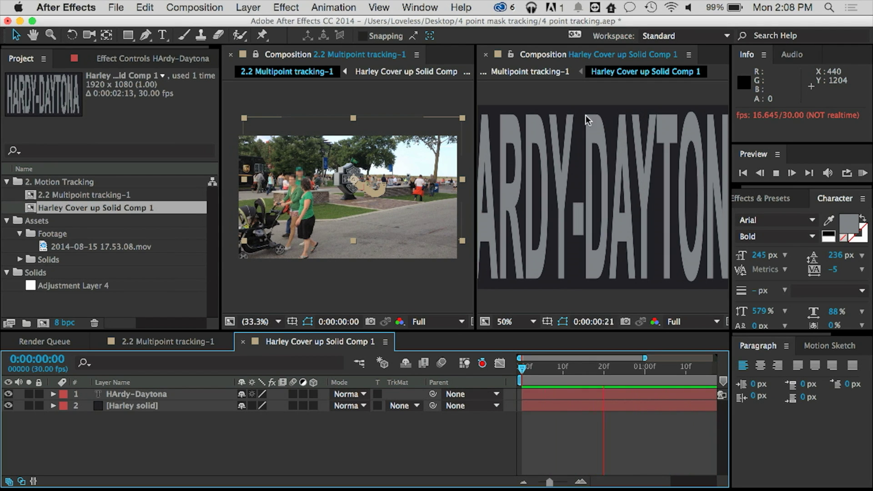
click(343, 272)
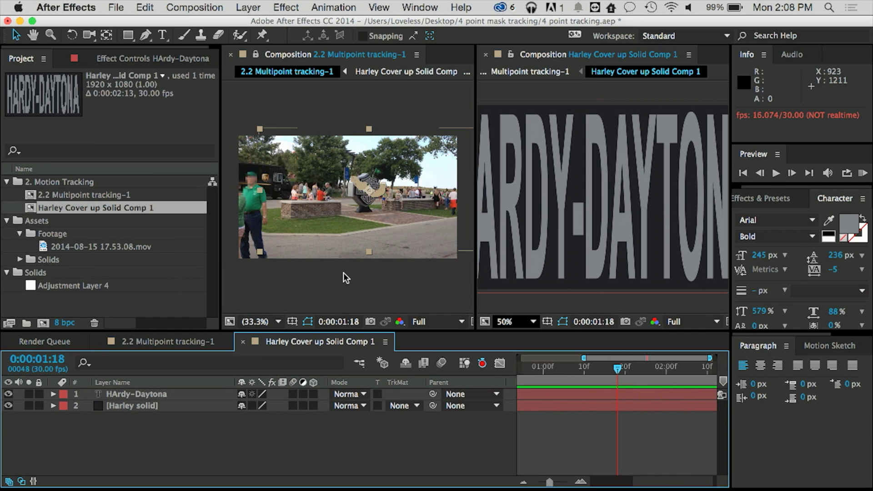
key(space)
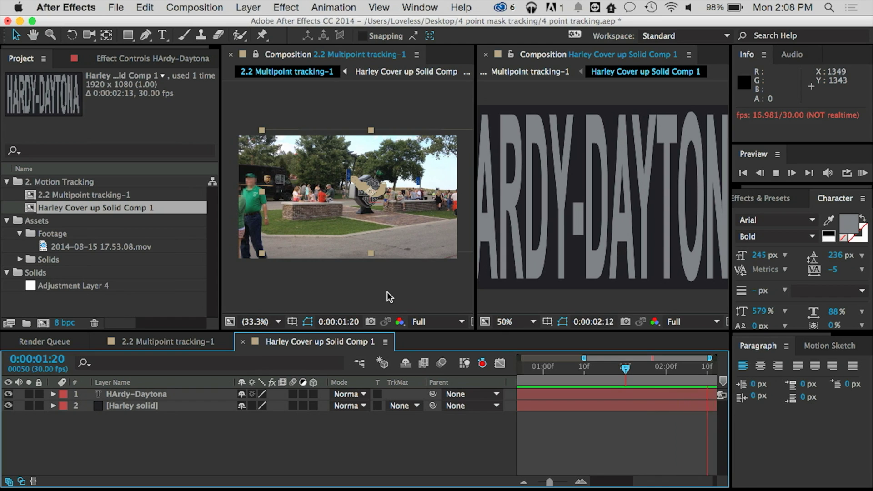
click(516, 361)
click(531, 367)
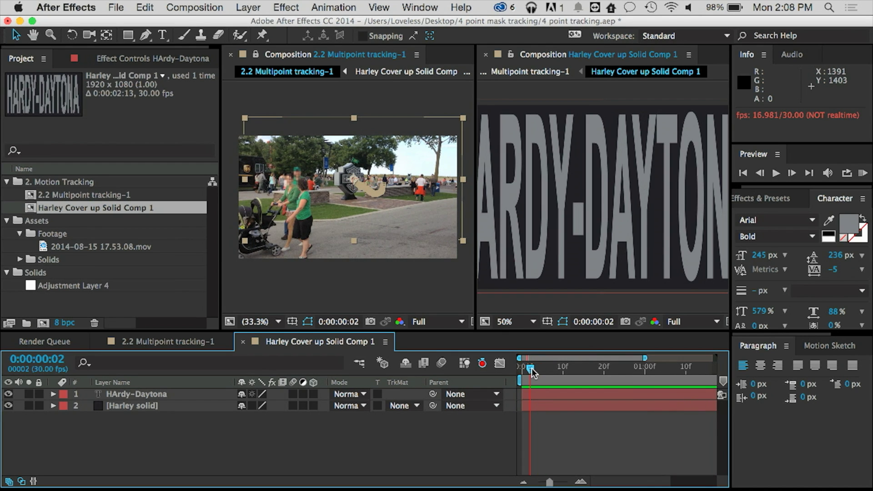
key(space)
key(space)
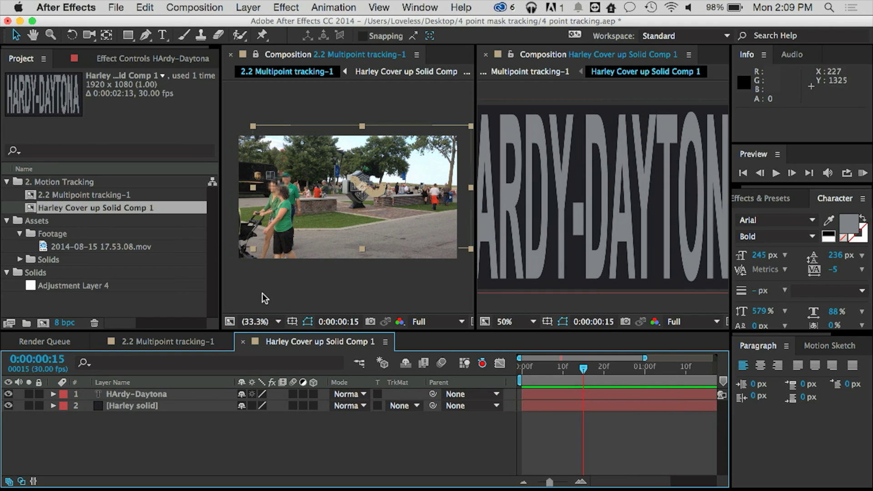
Set the tracking view to always show previews and play the tracked shot.
click(231, 321)
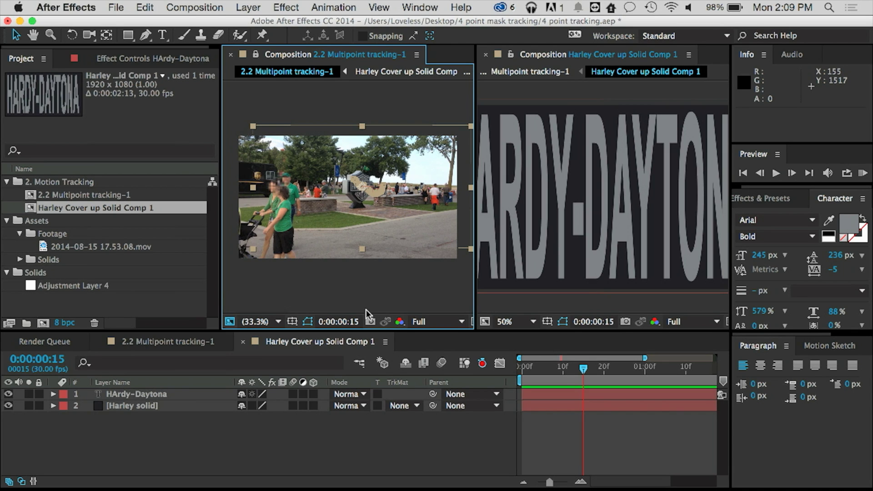
click(590, 307)
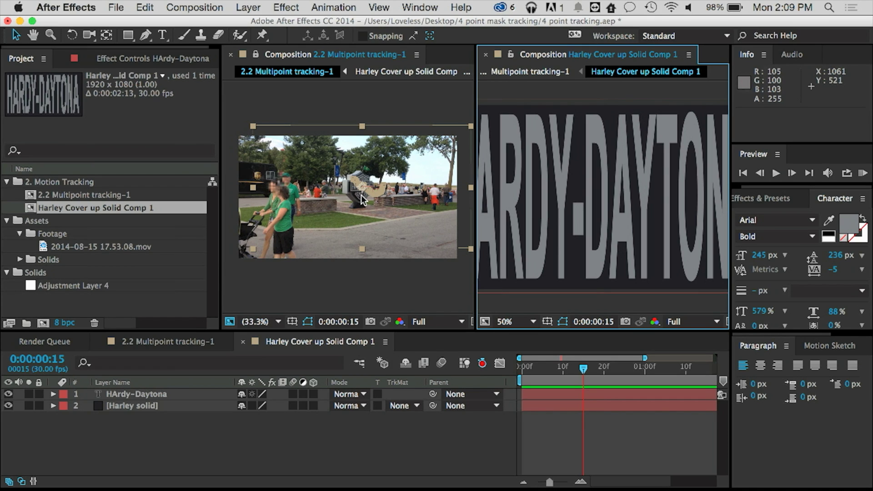
key(space)
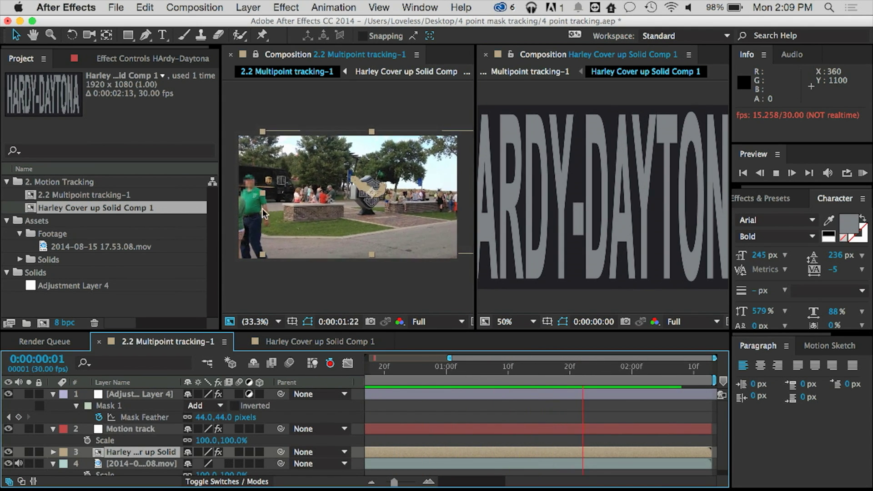
key(space)
click(298, 287)
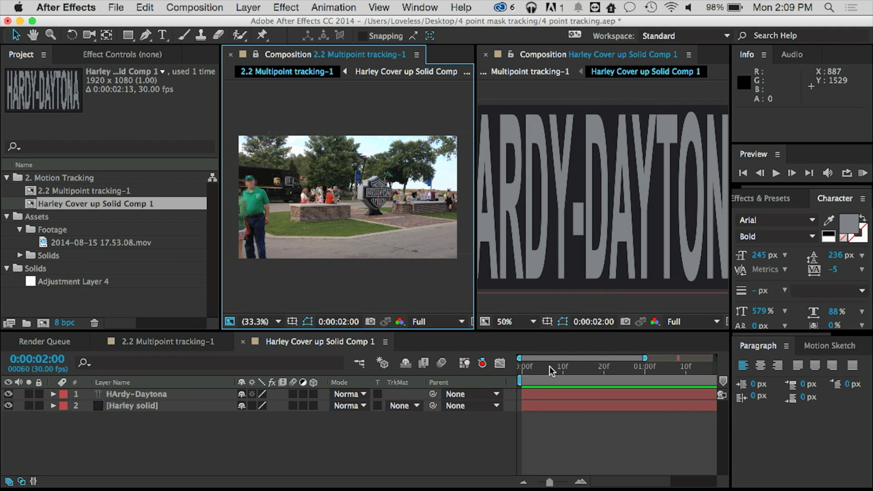
key(space)
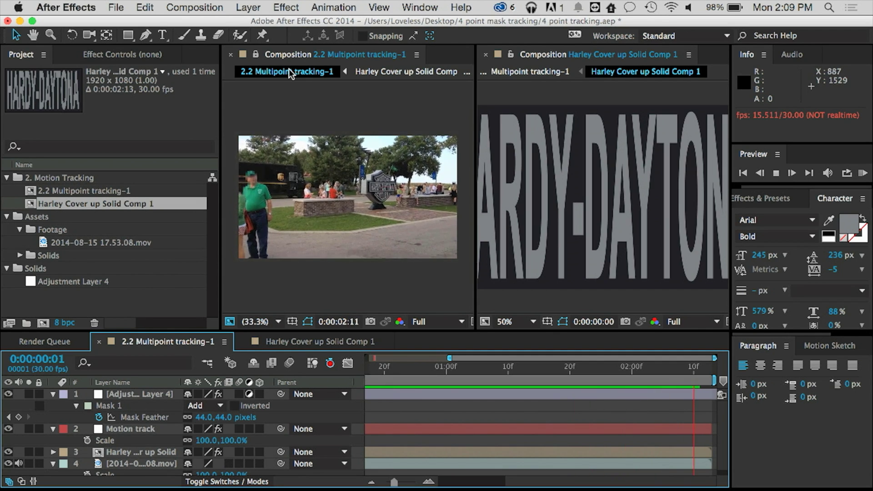
click(537, 298)
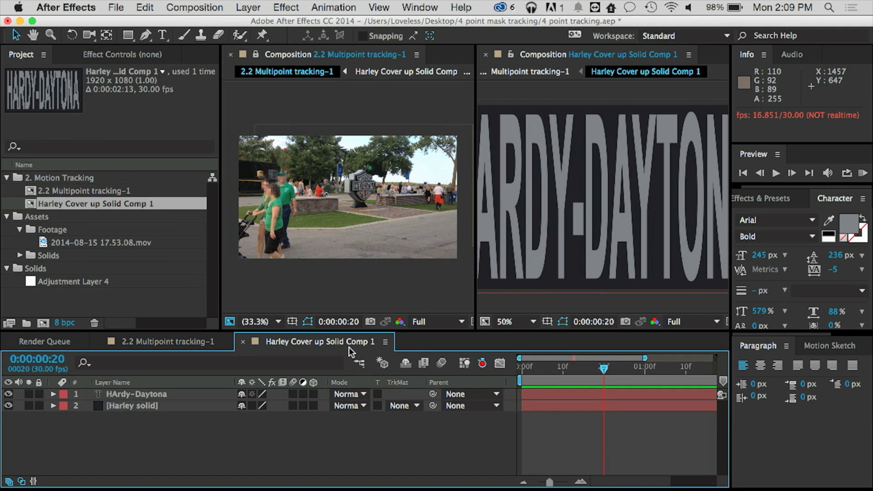
Scrub the cover-up comp's frames, then preview the tracking comp from its first frame.
drag(609, 362, 579, 370)
click(612, 370)
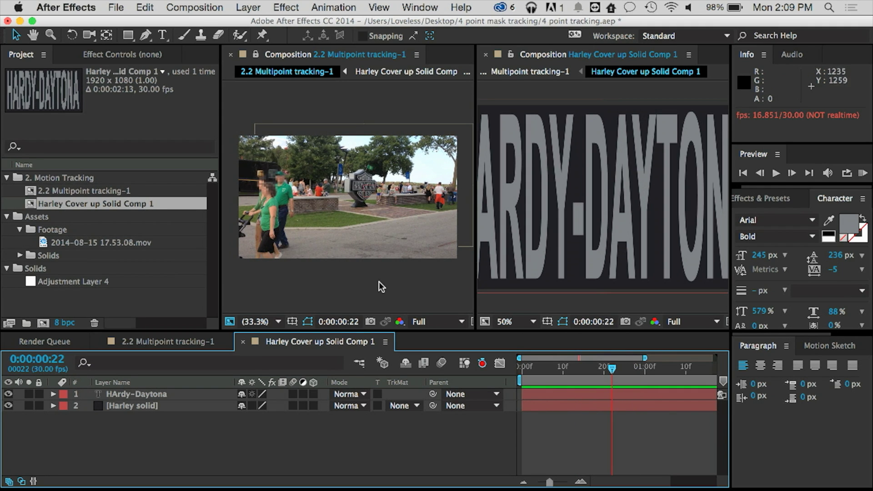
drag(563, 364, 488, 362)
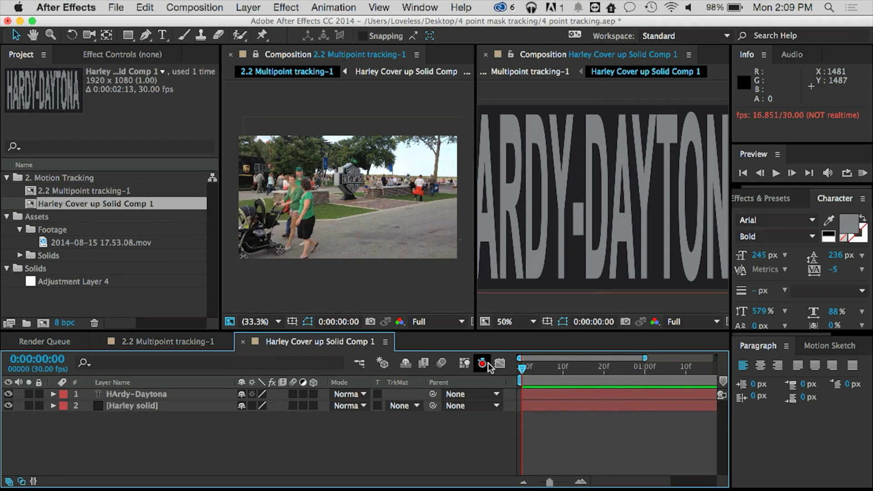
key(shift+Escape)
key(space)
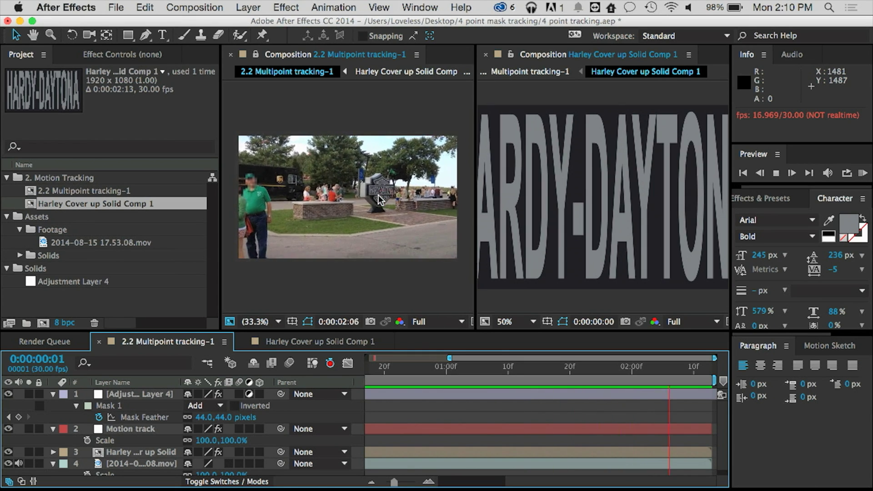
click(410, 100)
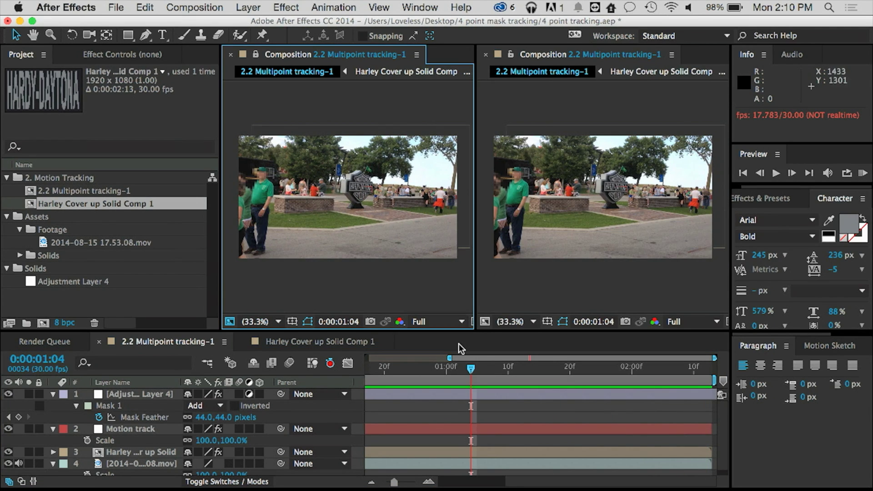
Close the second viewer, maximize the tracking view, and play the shot from 0:00:00:00.
click(486, 55)
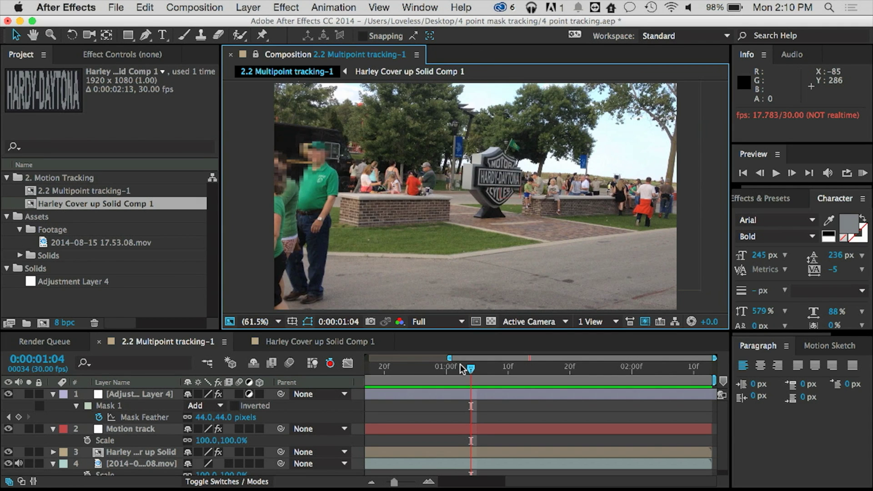
drag(466, 364, 268, 217)
click(274, 223)
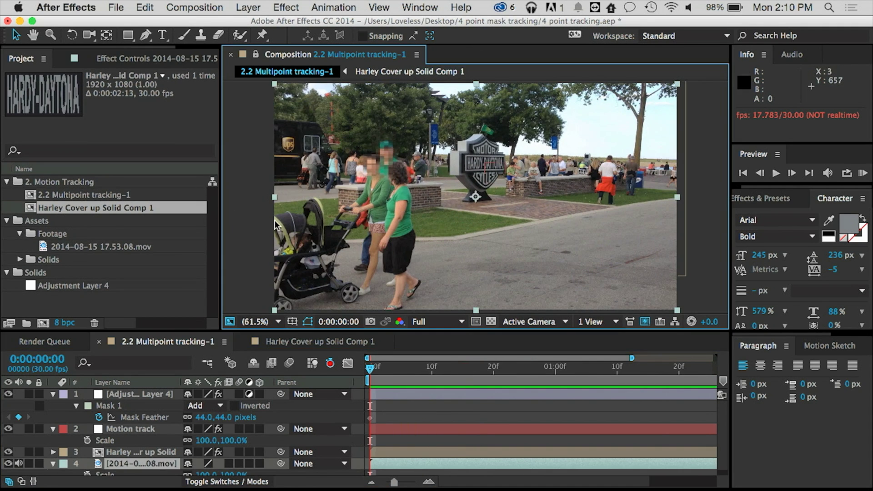
key(grave)
key(space)
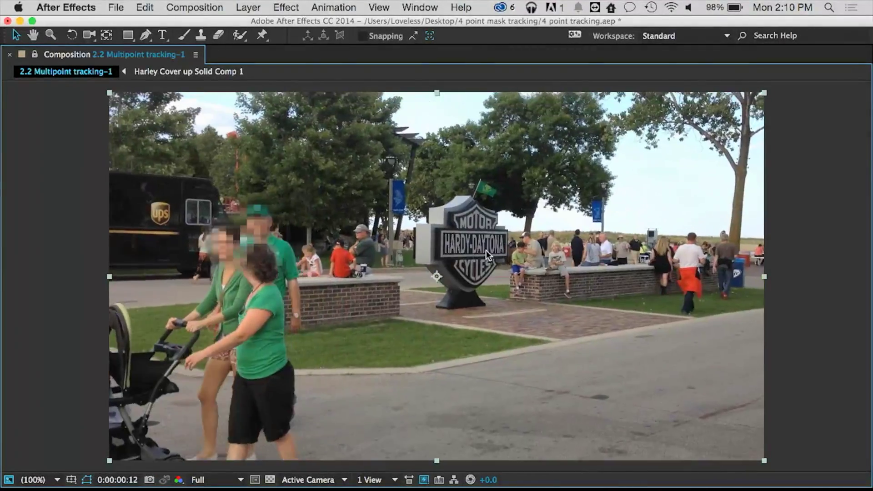
Enable motion blur on cover-up layer 3 and the master Motion Blur switch, then preview from the start.
key(grave)
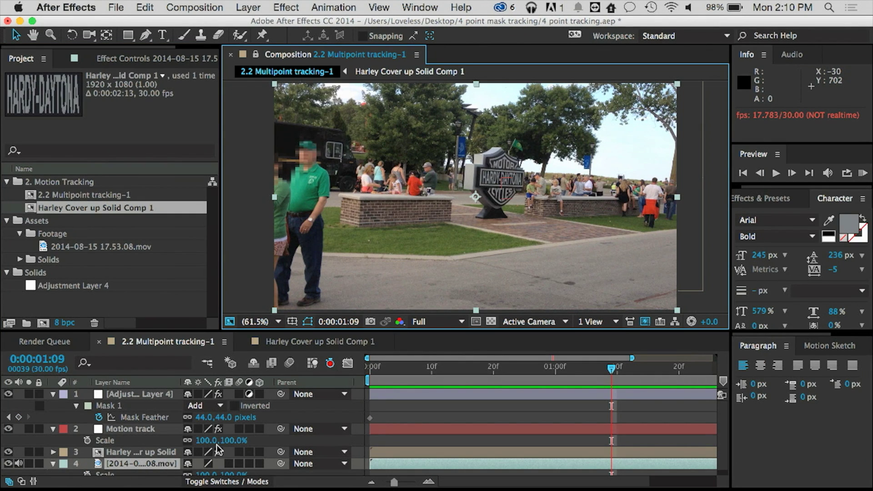
click(241, 452)
click(289, 362)
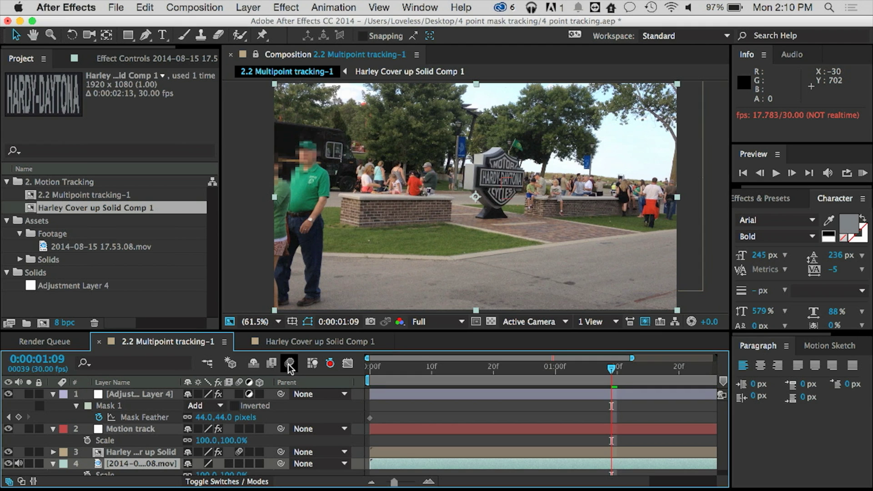
drag(378, 364, 337, 365)
key(space)
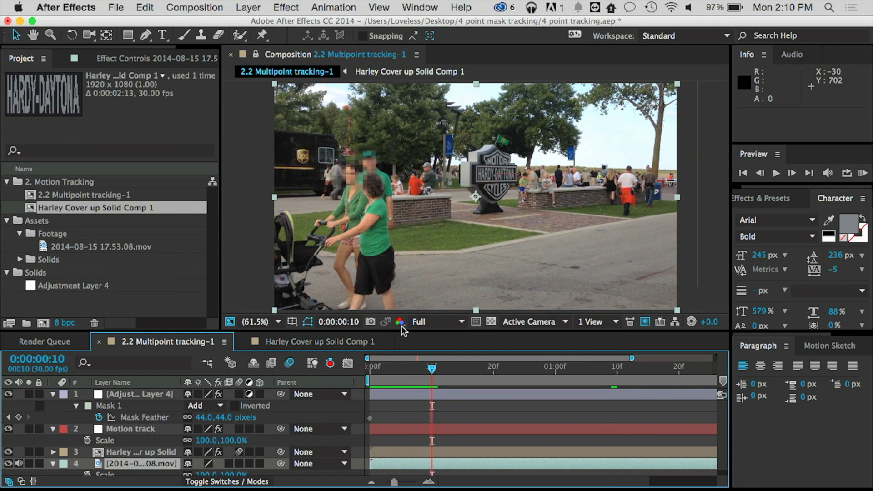
Replay the tracked shot from the first frame in the maximized composition view.
key(grave)
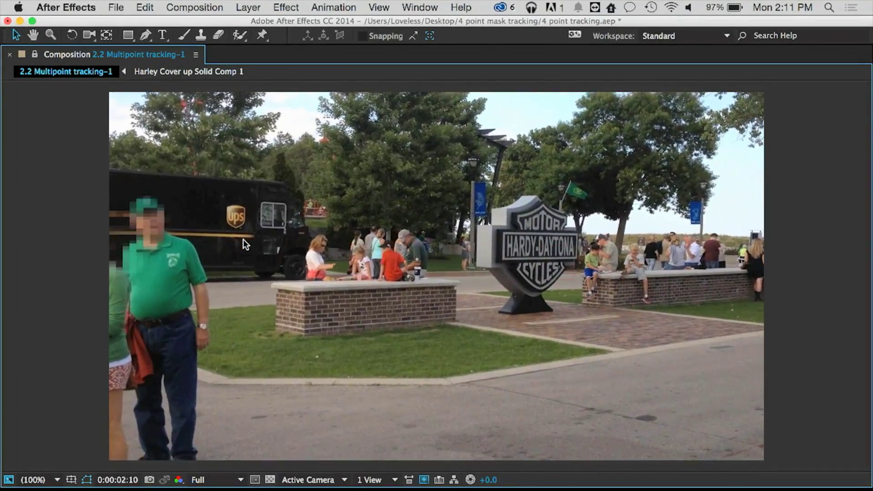
key(grave)
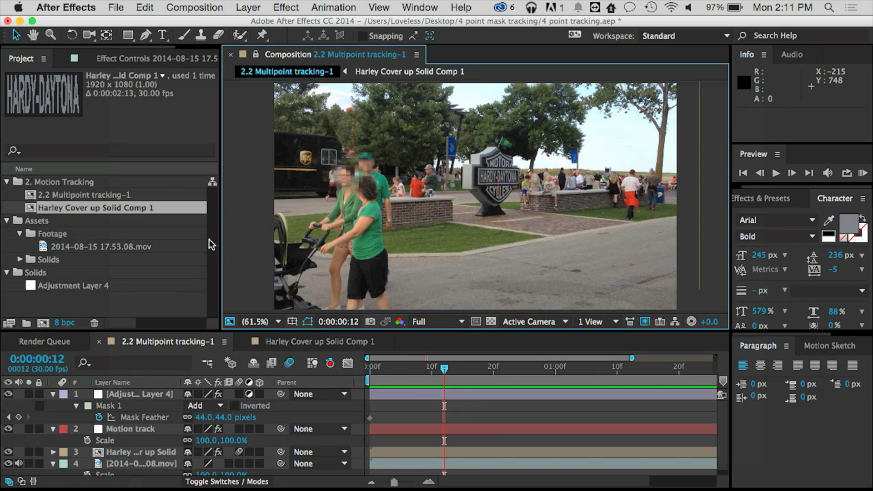
click(239, 452)
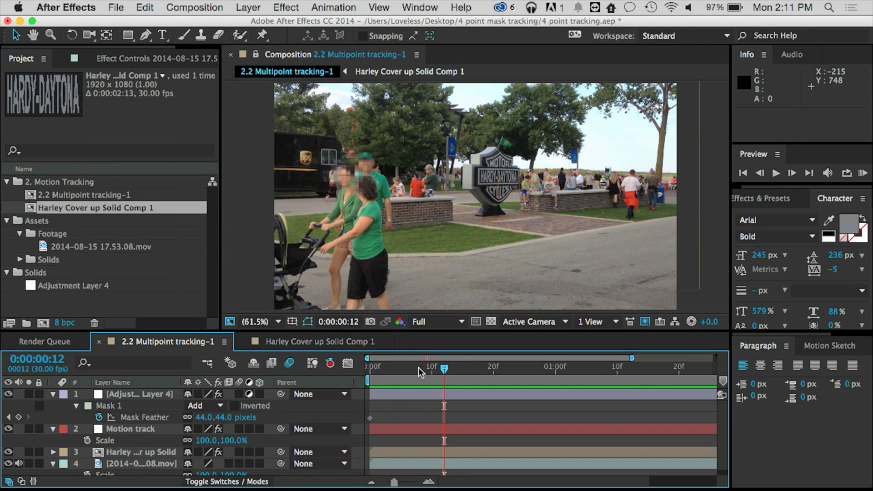
drag(419, 373, 346, 371)
click(247, 236)
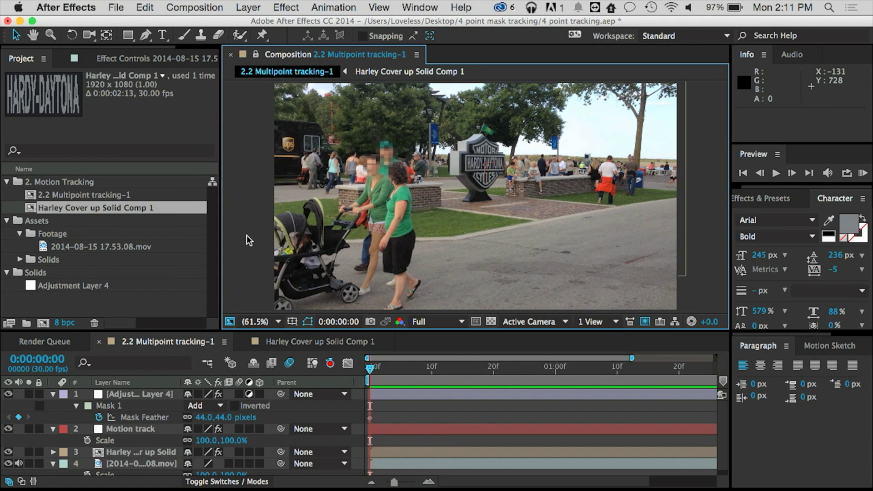
key(grave)
key(space)
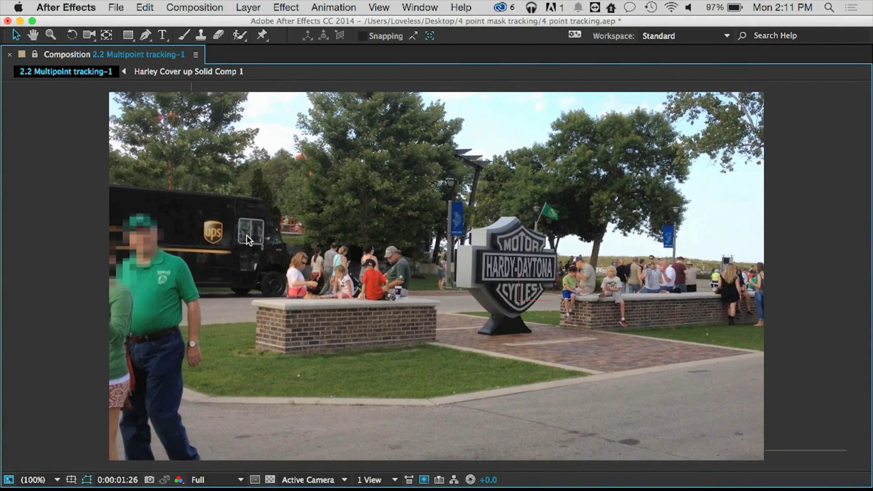
key(grave)
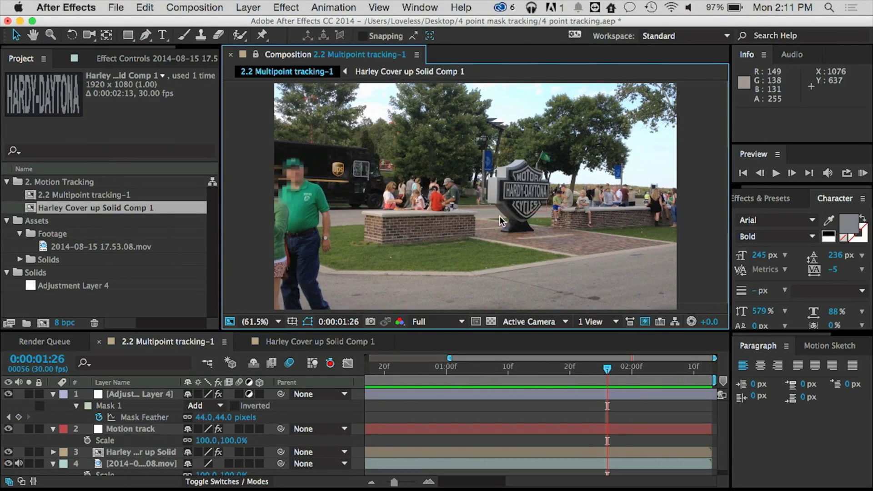
In the Harley cover-up precomp, replace the HArdy-Daytona text with FIXIE BIKE.
click(230, 363)
double_click(126, 452)
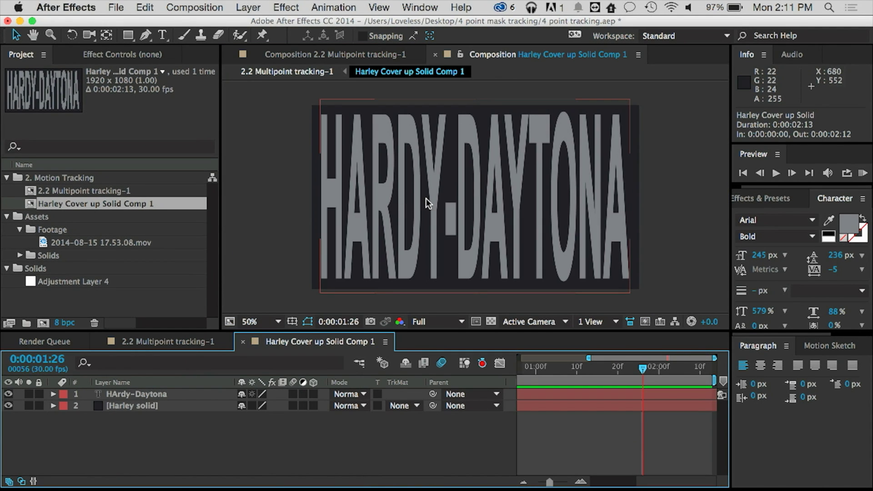
click(141, 343)
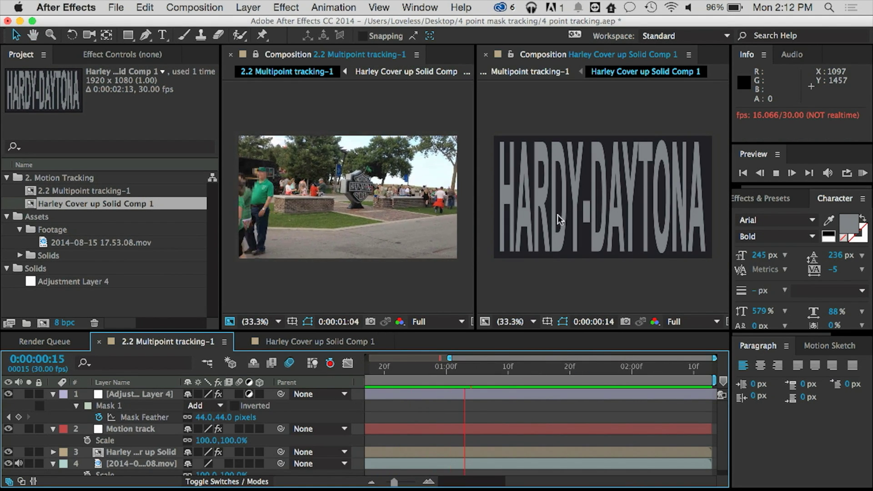
click(520, 203)
click(513, 200)
double_click(513, 201)
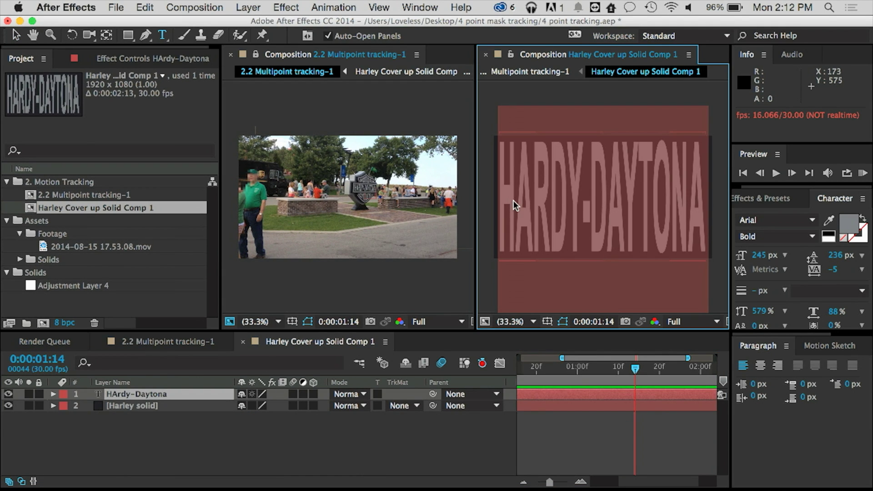
text(FI)
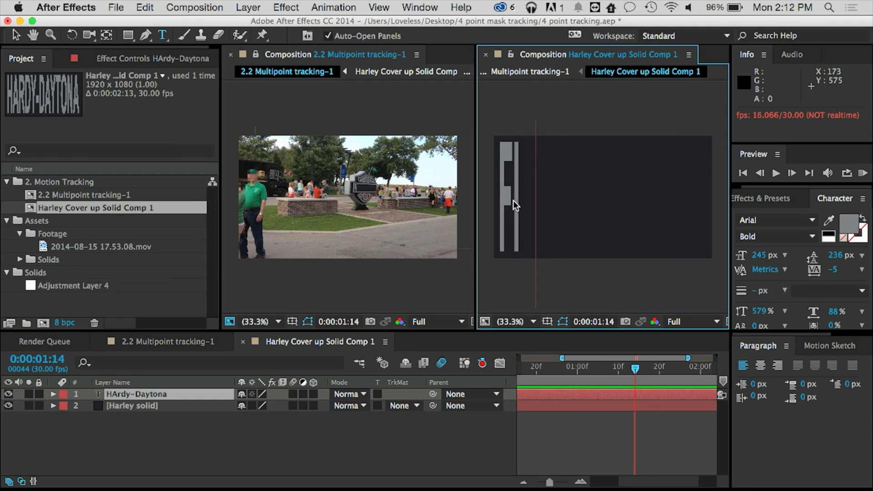
text(XIE)
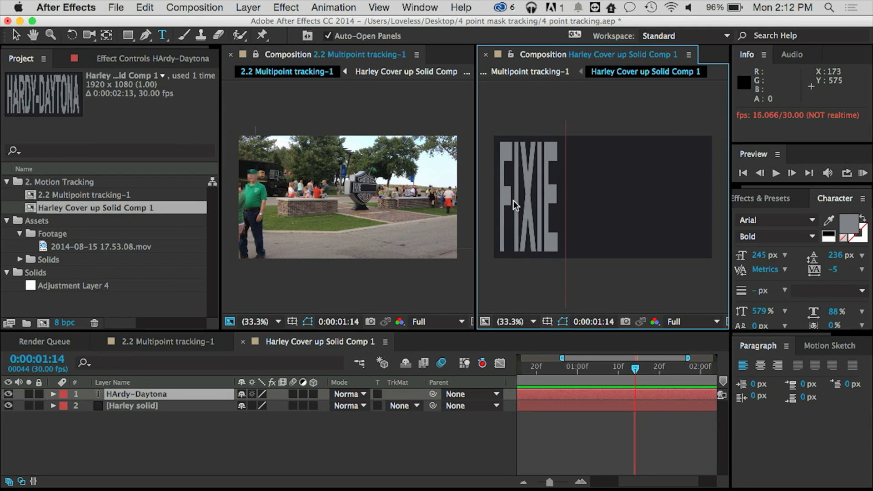
text( B)
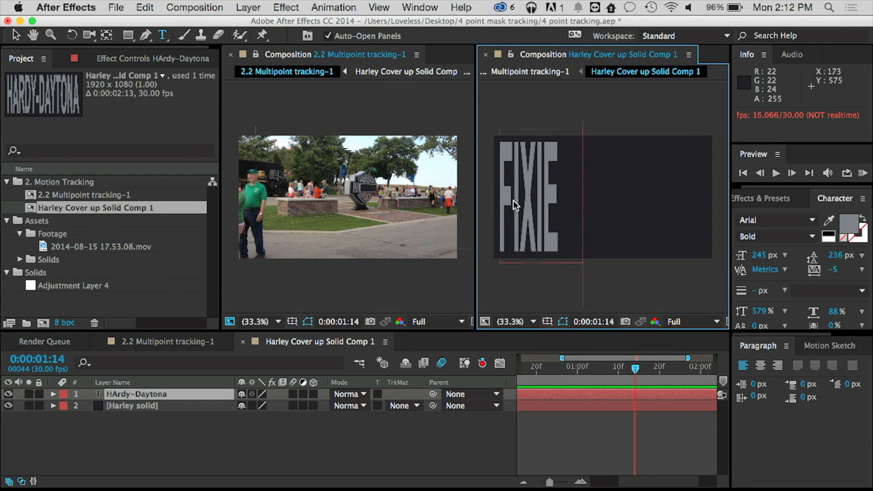
text(IKE)
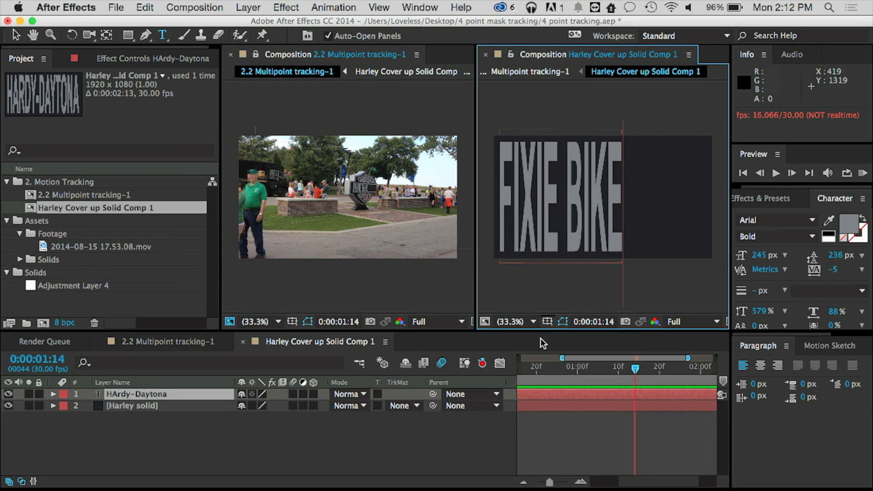
At frame 25 with the tracking view at 100%, stretch FIXIE BIKE to 151% horizontal scale.
drag(617, 377, 555, 371)
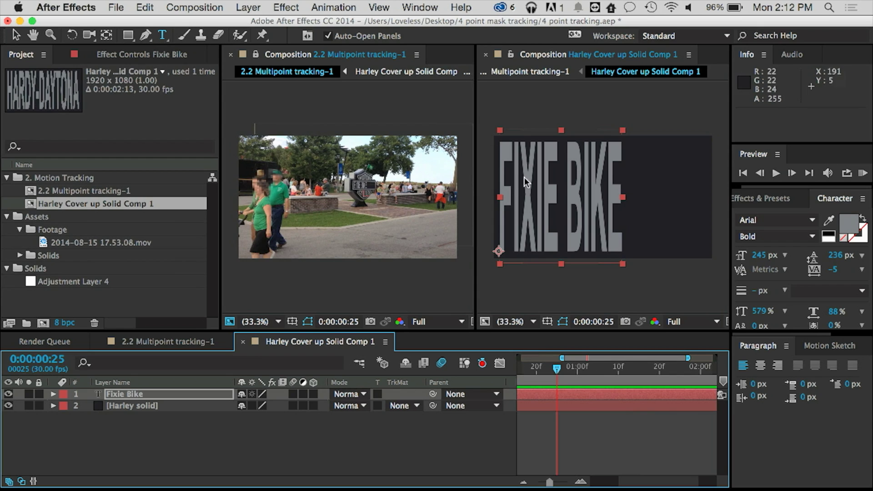
click(262, 322)
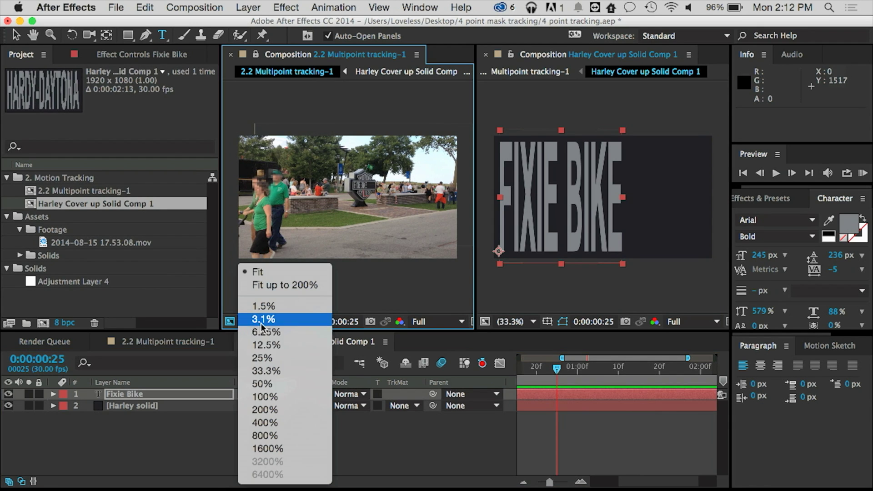
click(265, 397)
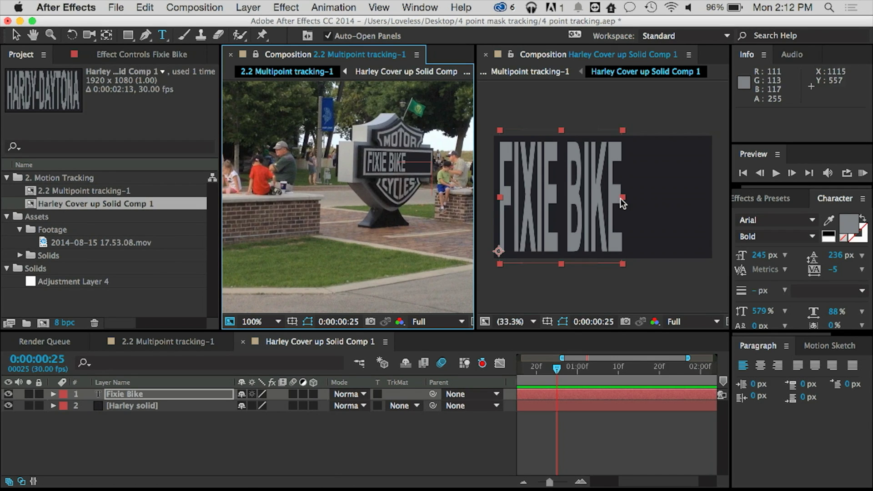
drag(620, 198, 487, 195)
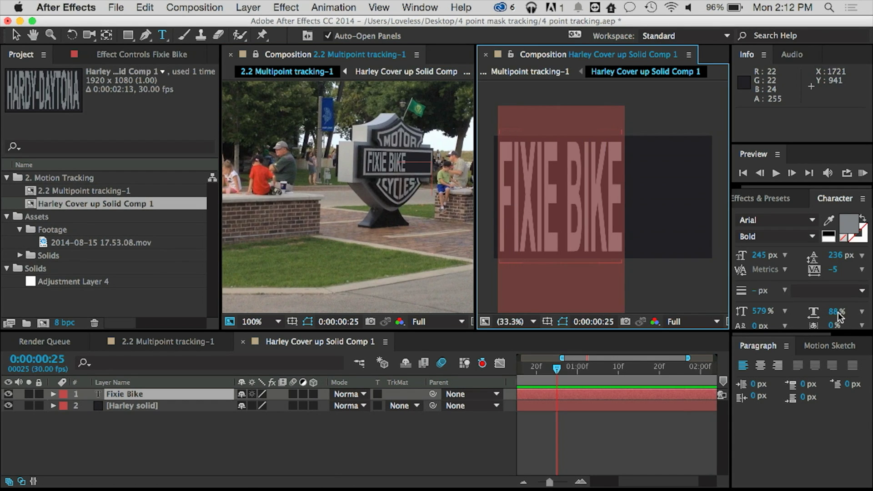
drag(834, 312, 863, 296)
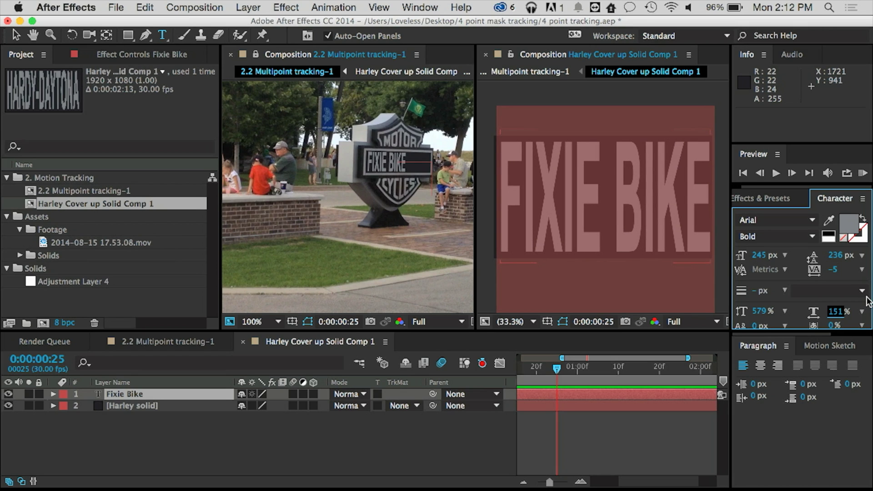